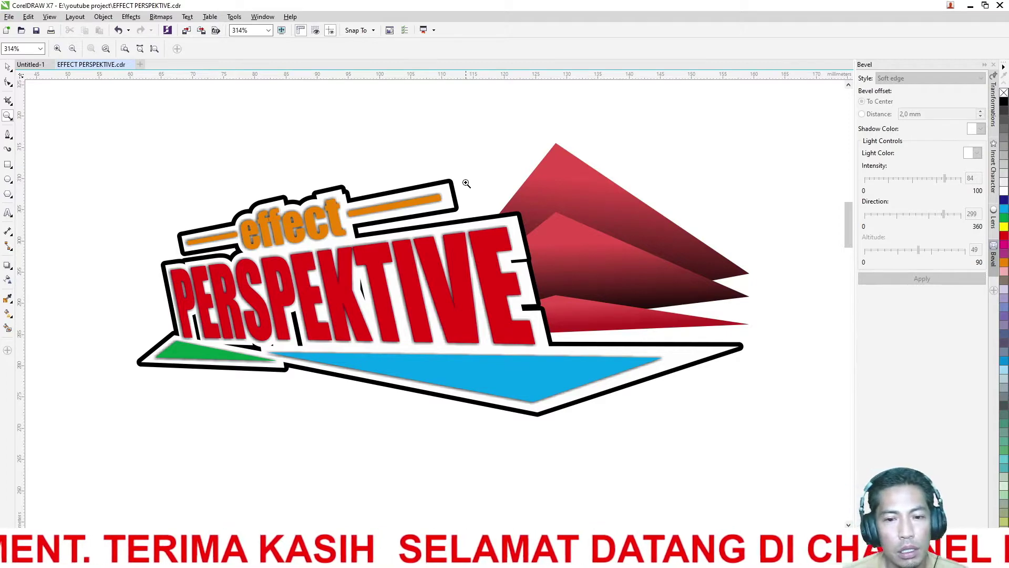
Add two lines of artistic text, EFFECT and PERSPEKTIVE, in 24 pt Arial below the finished logo.
scroll(466, 189, down, 4)
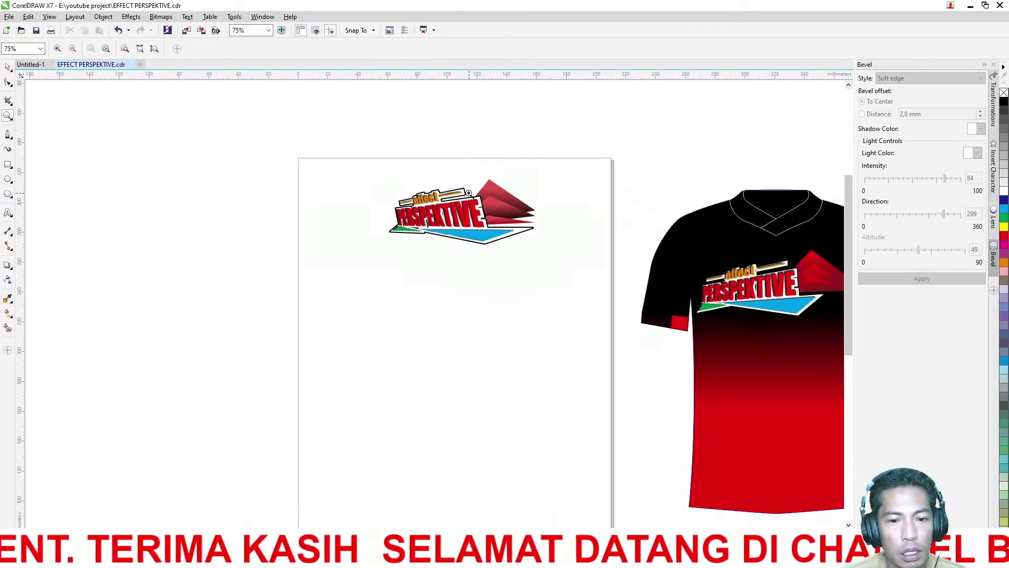
click(8, 67)
scroll(500, 226, up, 4)
scroll(500, 226, down, 2)
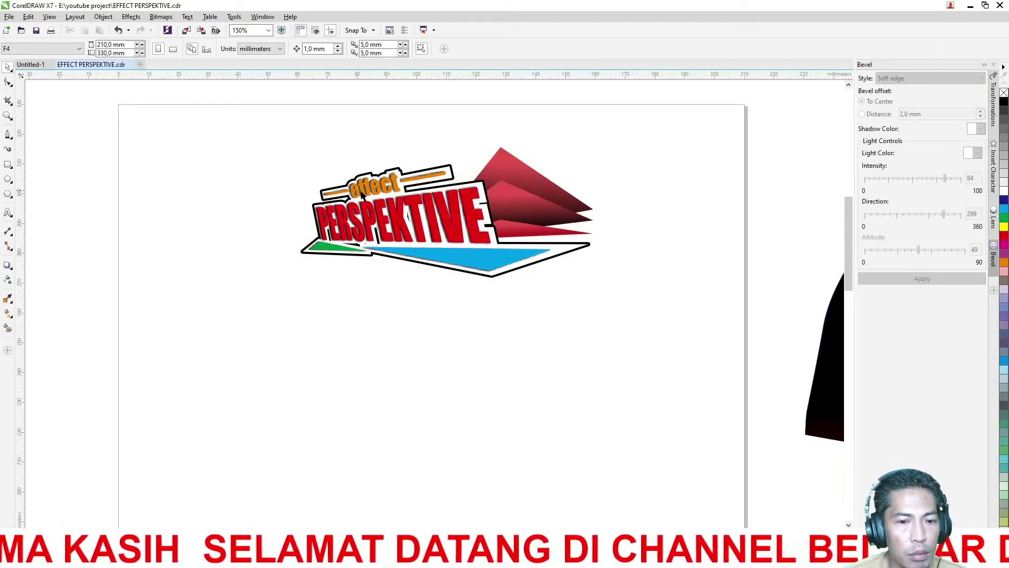
scroll(390, 241, up, 2)
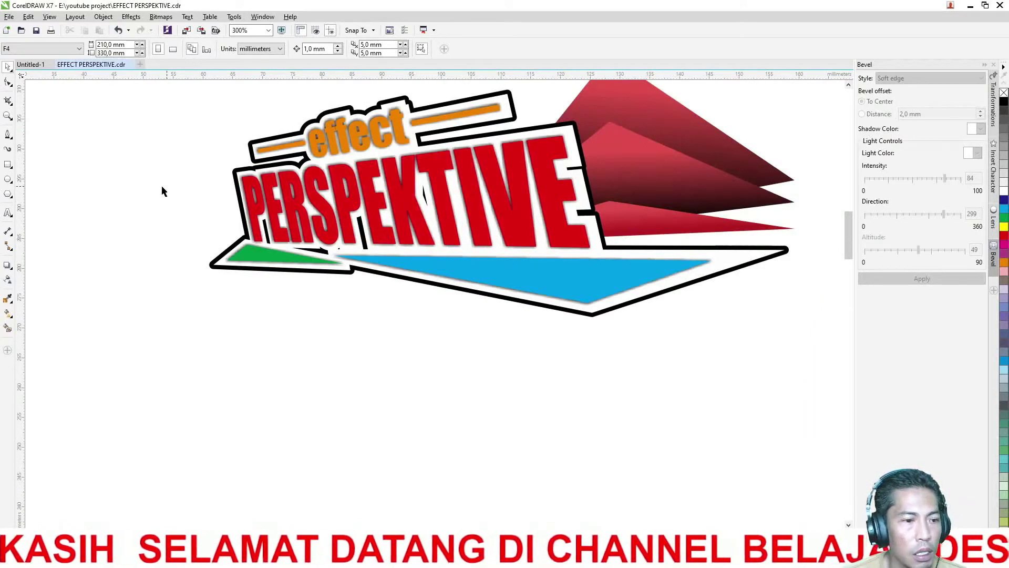
click(9, 214)
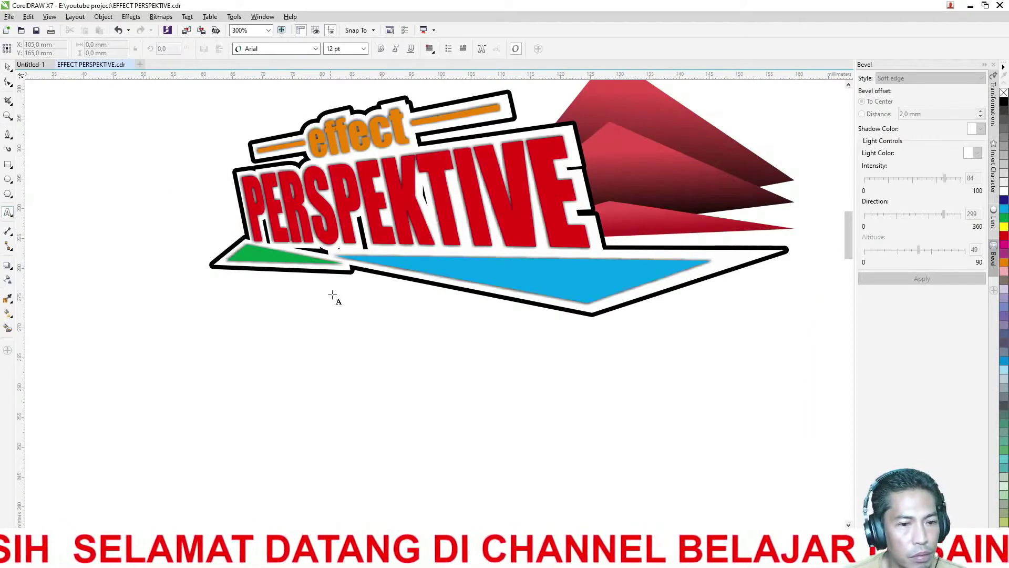
click(329, 369)
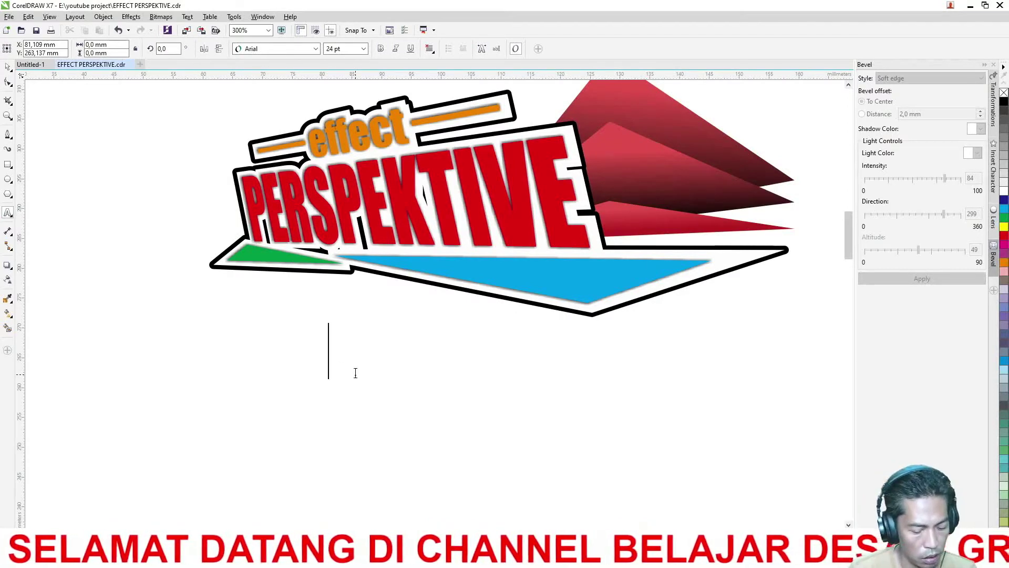
text(E)
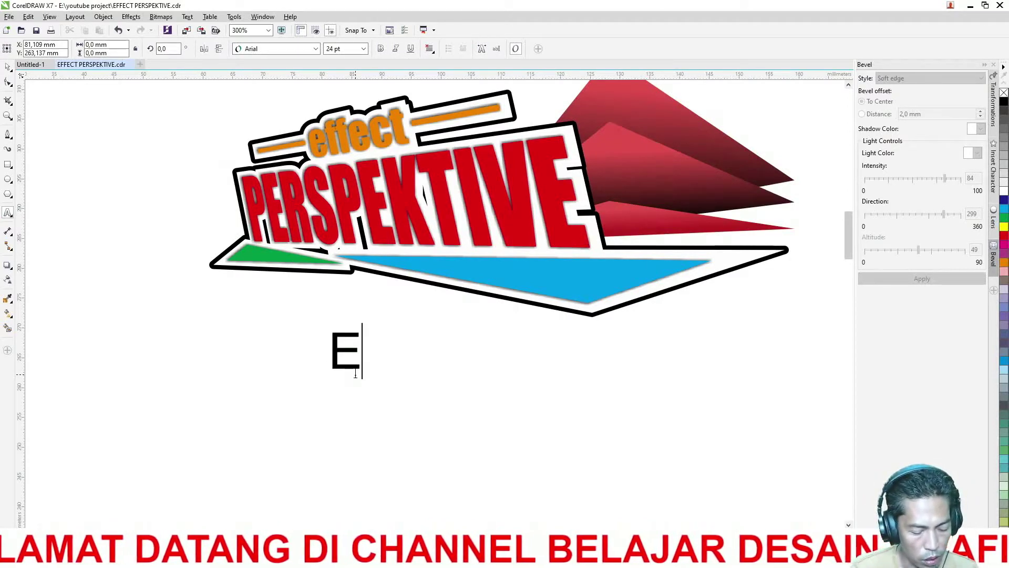
text(FFECT)
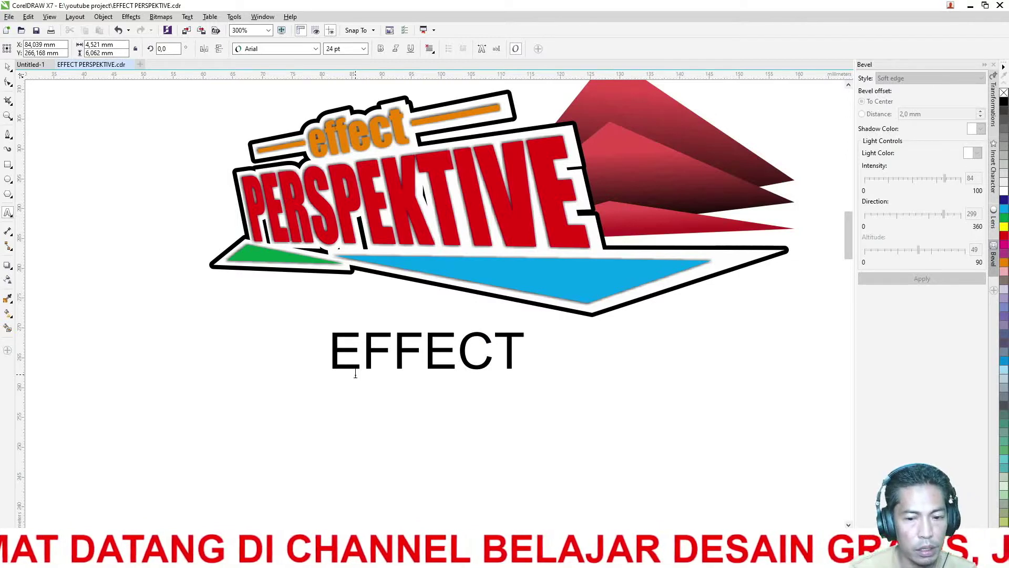
key(Return)
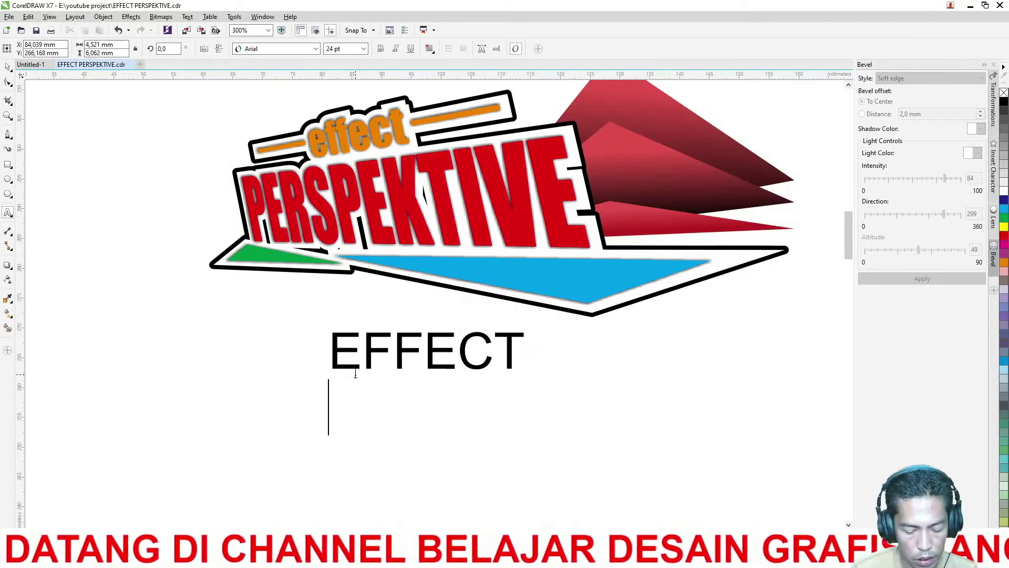
text(PERS)
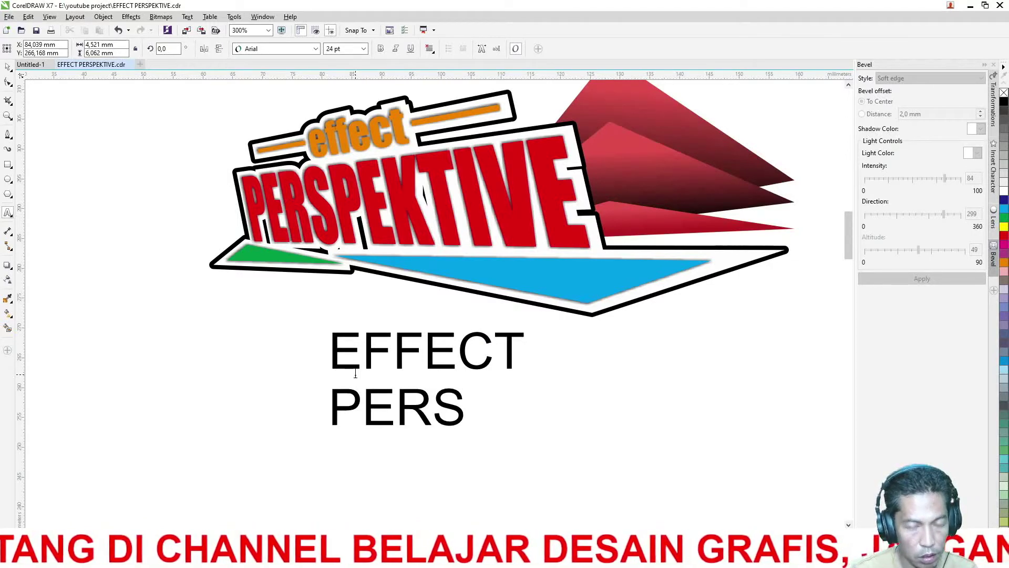
text(PE)
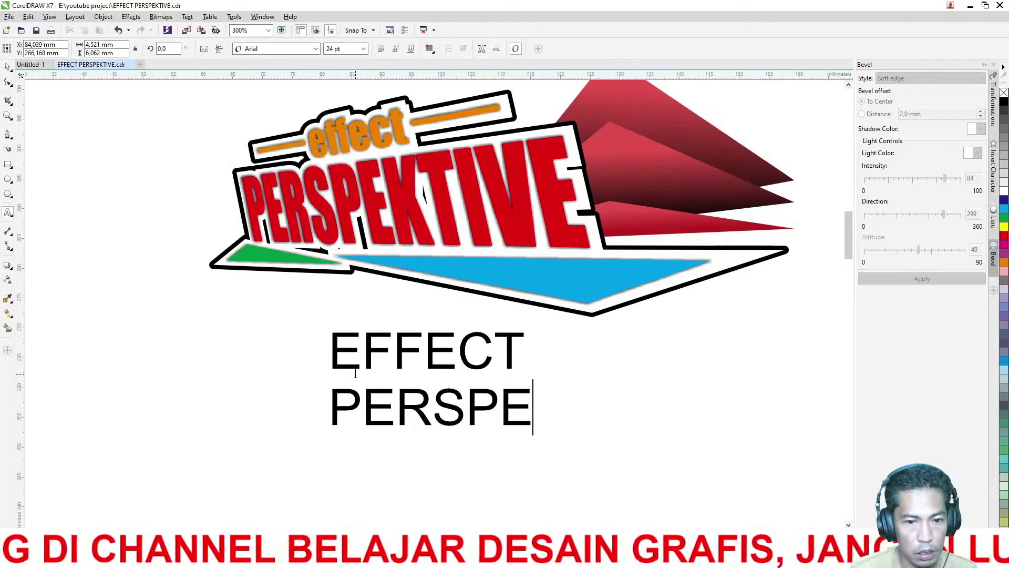
text(KTI)
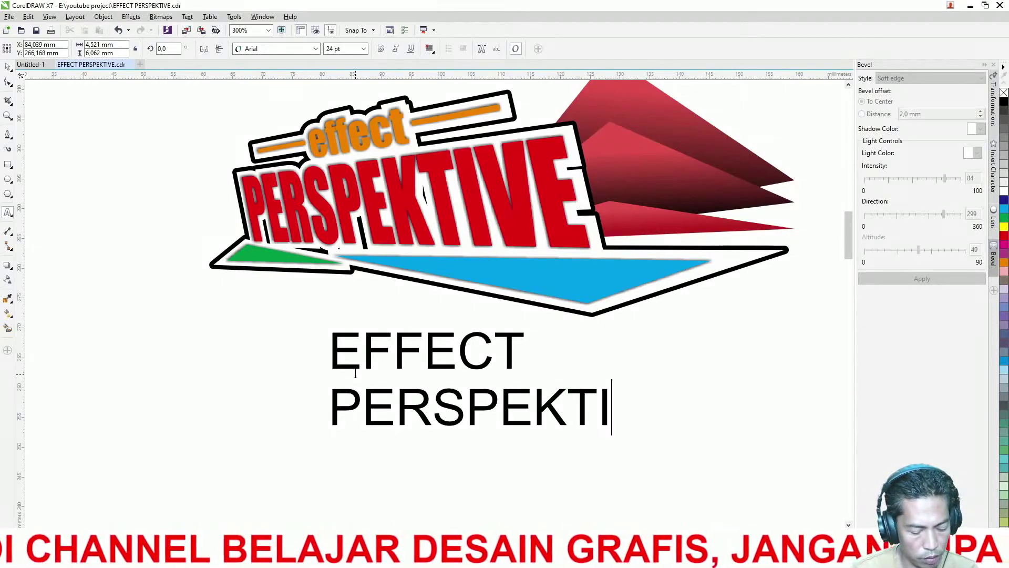
text(VE)
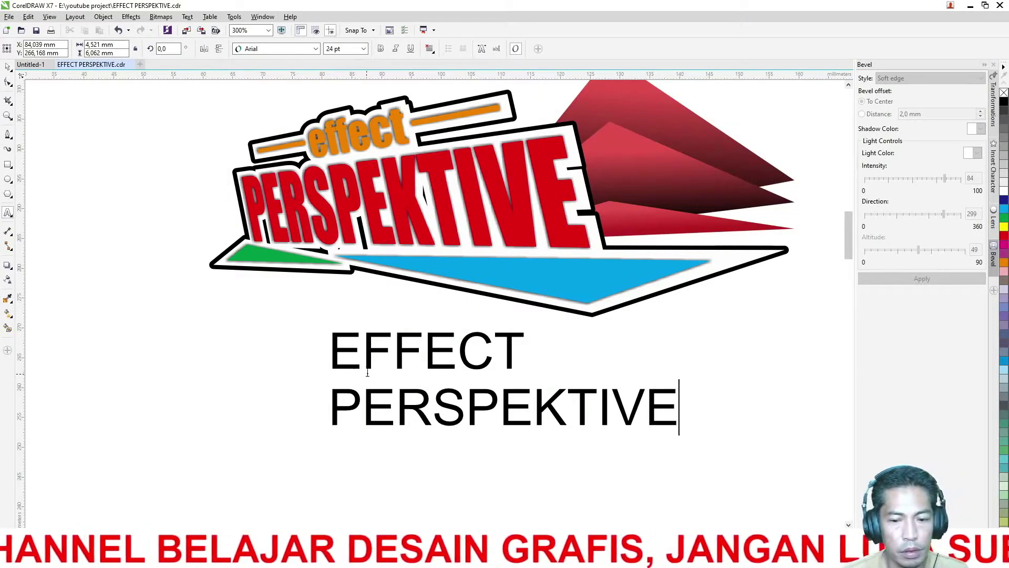
click(8, 67)
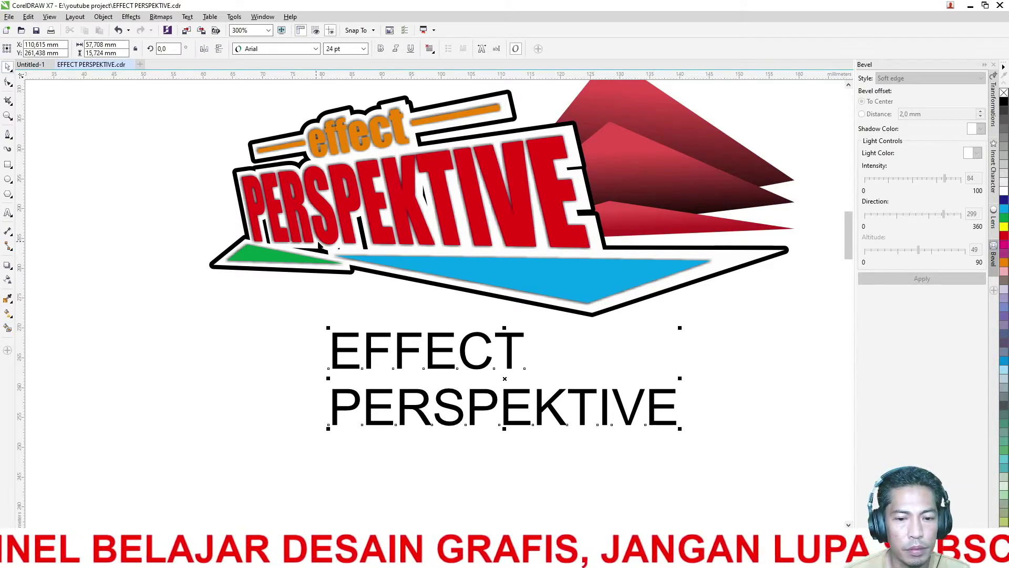
Break the two-line text apart into separate lines and shift EFFECT towards the middle above PERSPEKTIVE.
drag(431, 346, 354, 352)
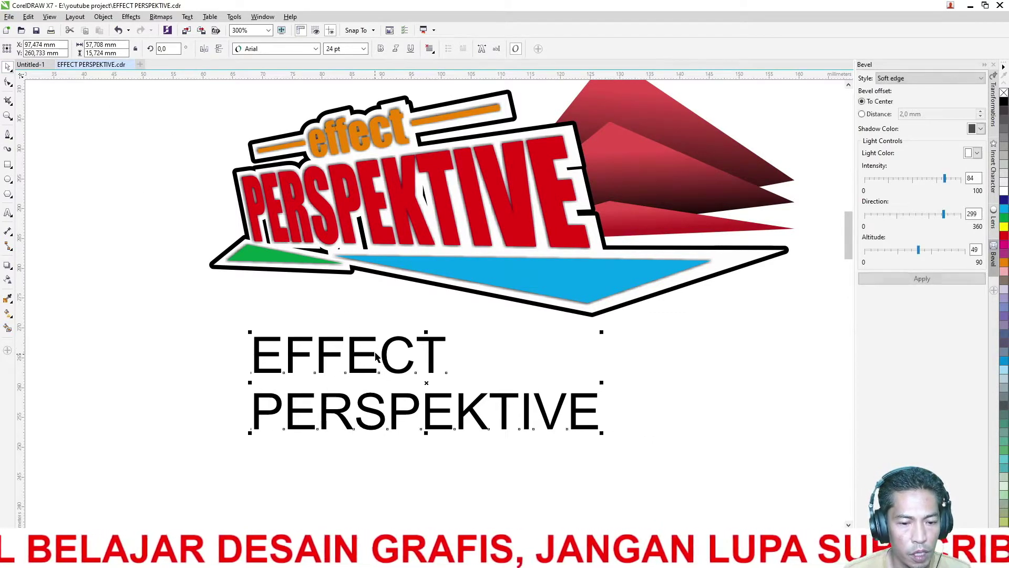
key(ctrl+k)
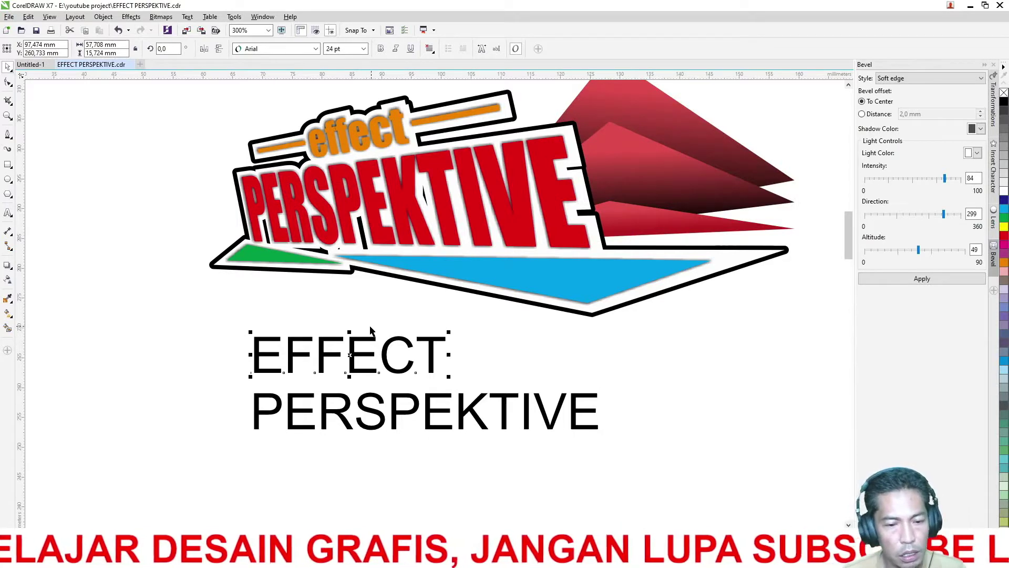
drag(353, 350, 414, 345)
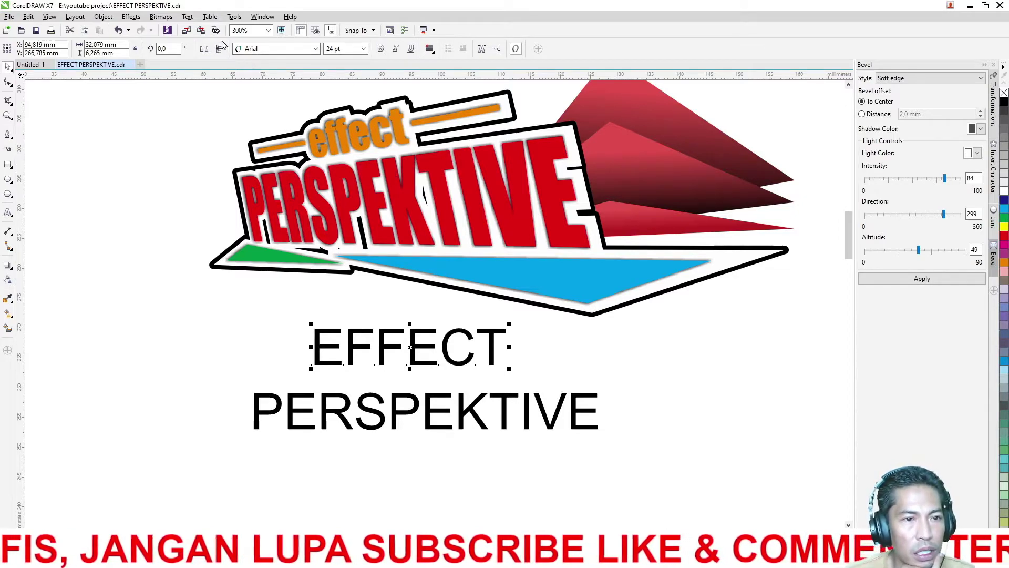
Change the word EFFECT to lowercase and reposition it centrally above PERSPEKTIVE.
click(187, 17)
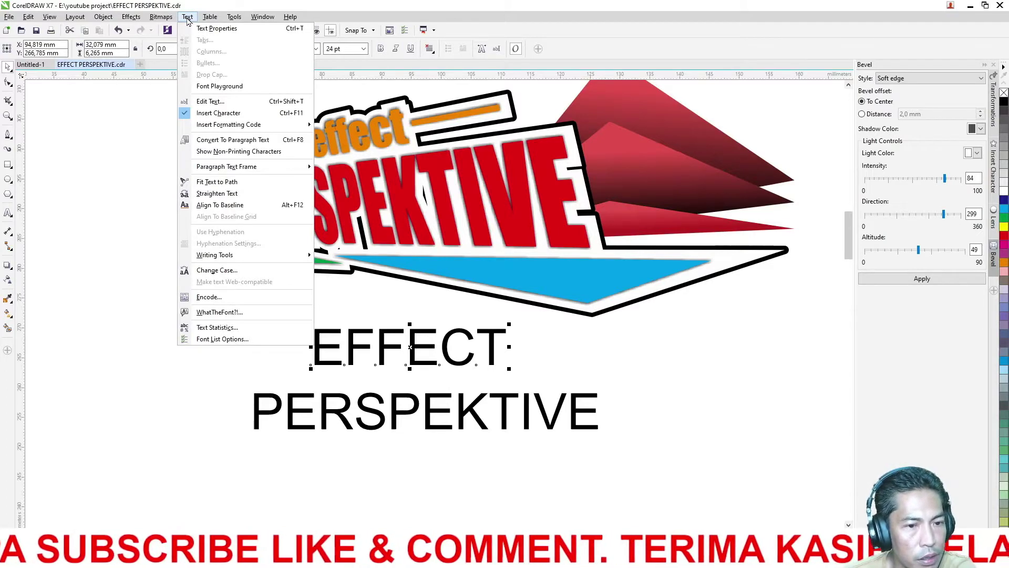
click(218, 270)
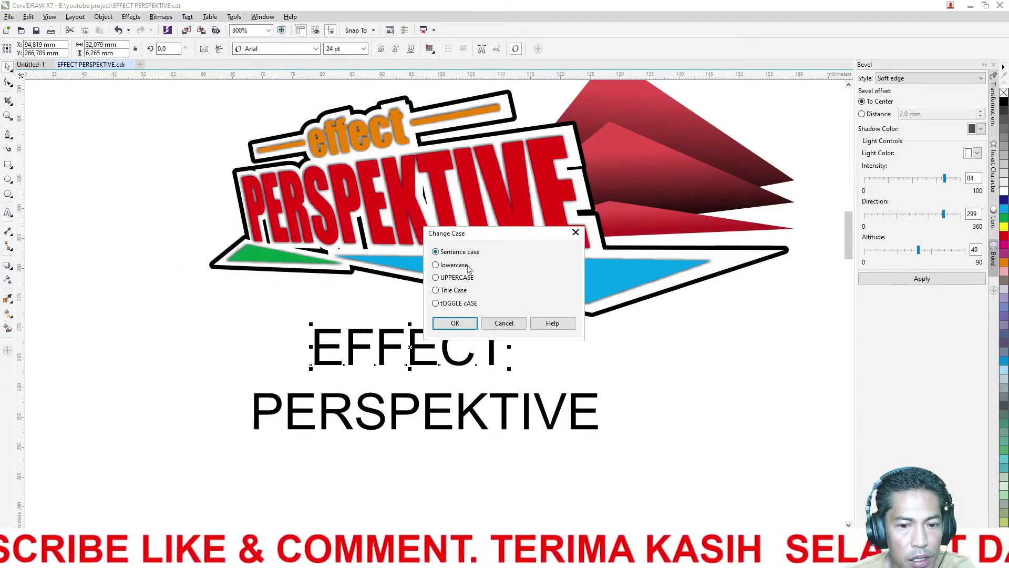
click(447, 267)
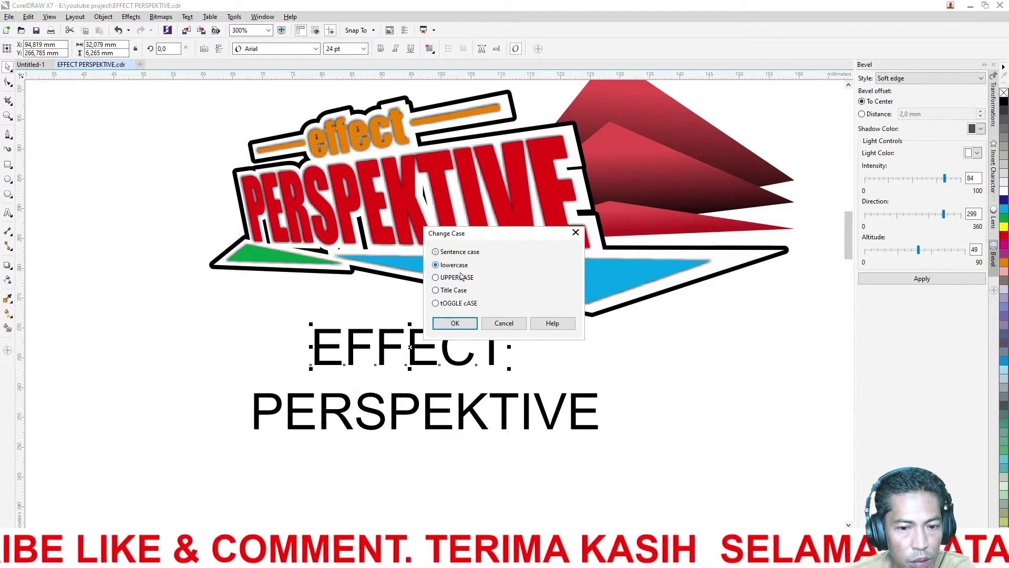
click(455, 323)
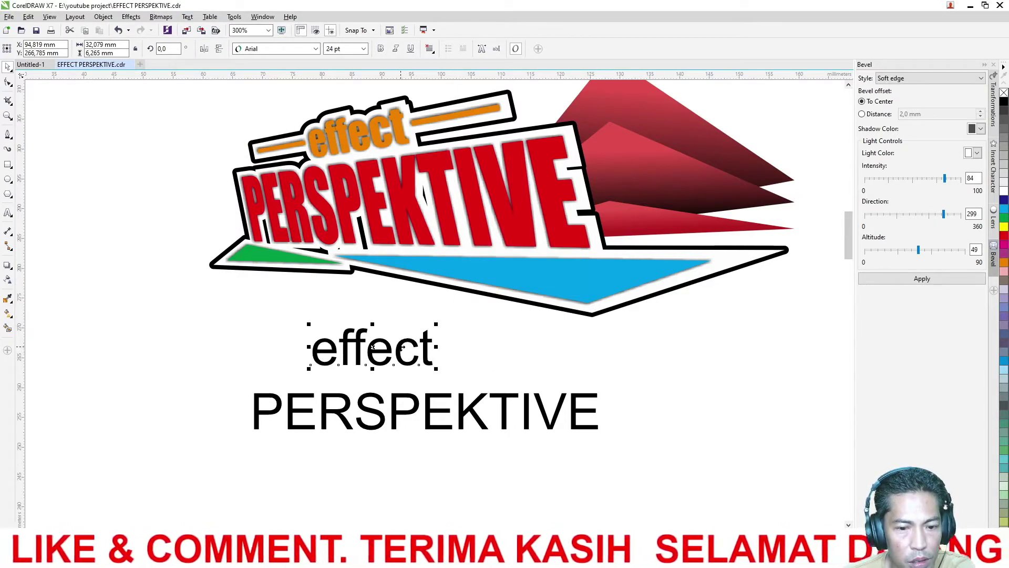
drag(402, 348, 450, 352)
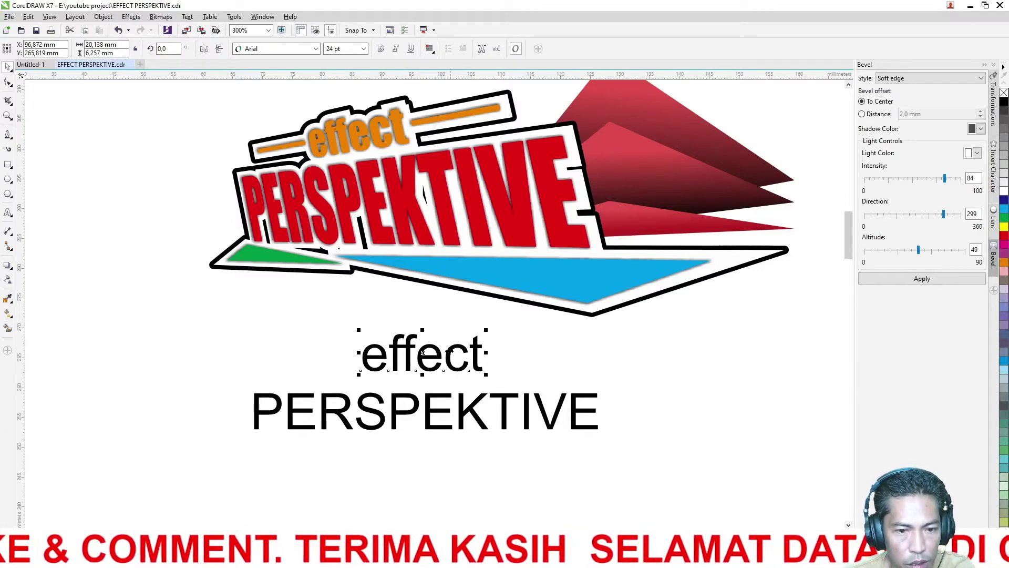
Set the font of both the effect and PERSPEKTIVE texts to Impact.
scroll(408, 338, down, 3)
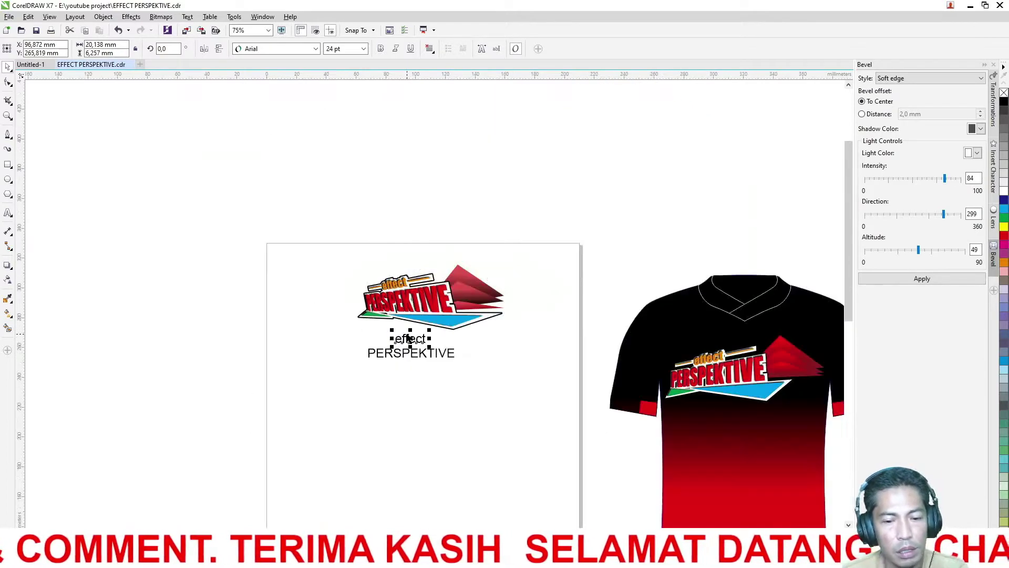
drag(420, 366, 477, 331)
scroll(415, 342, up, 3)
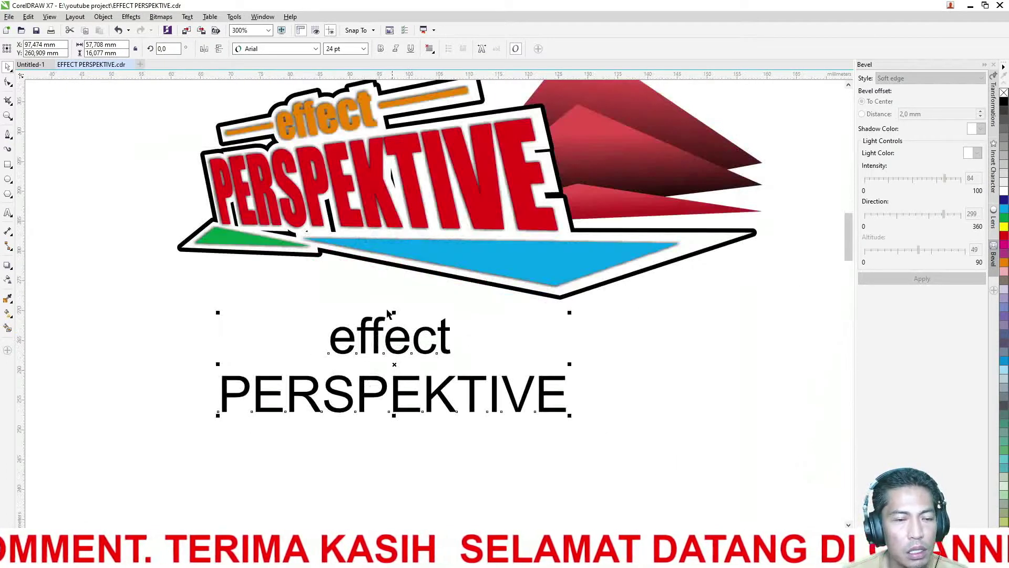
click(315, 48)
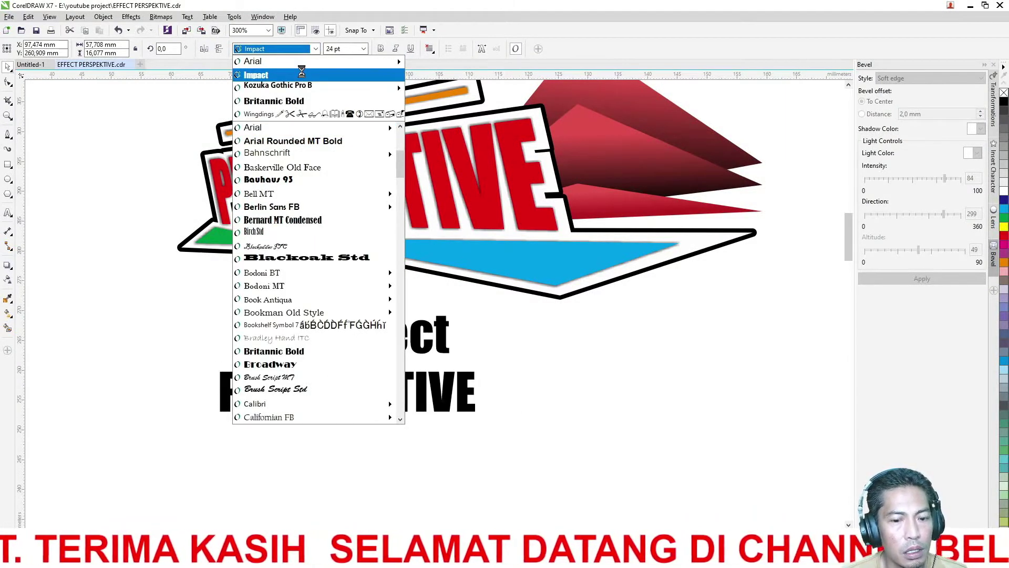
click(300, 75)
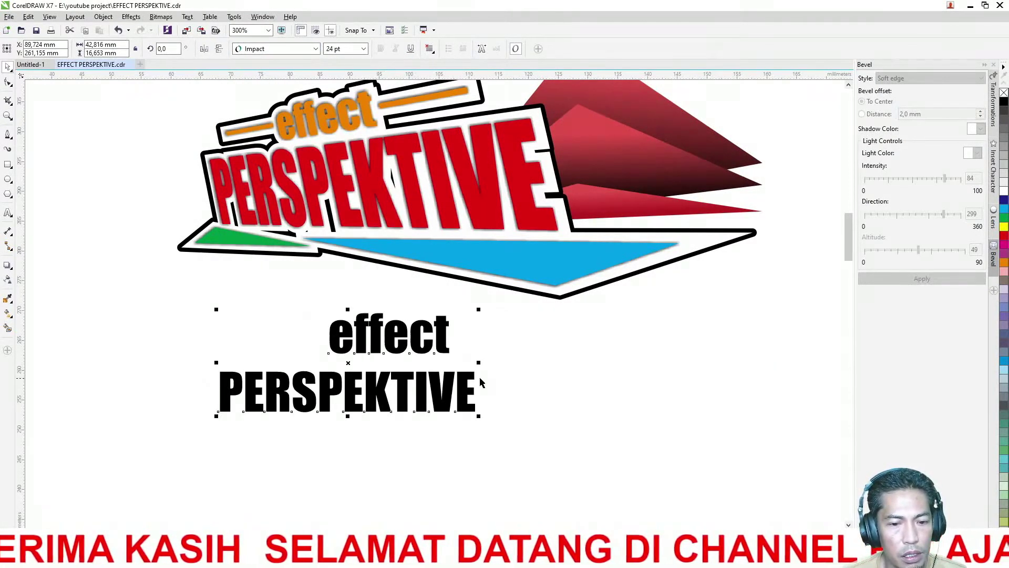
Enlarge PERSPEKTIVE to about 52 mm wide and stretch it vertically to about 12.8 mm tall.
scroll(480, 376, down, 2)
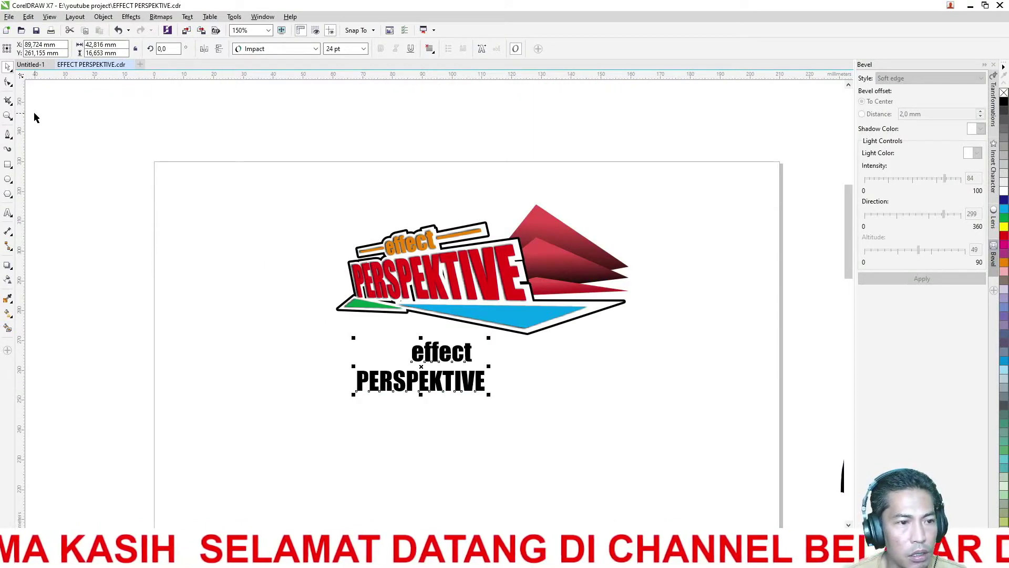
click(8, 116)
drag(331, 327, 516, 457)
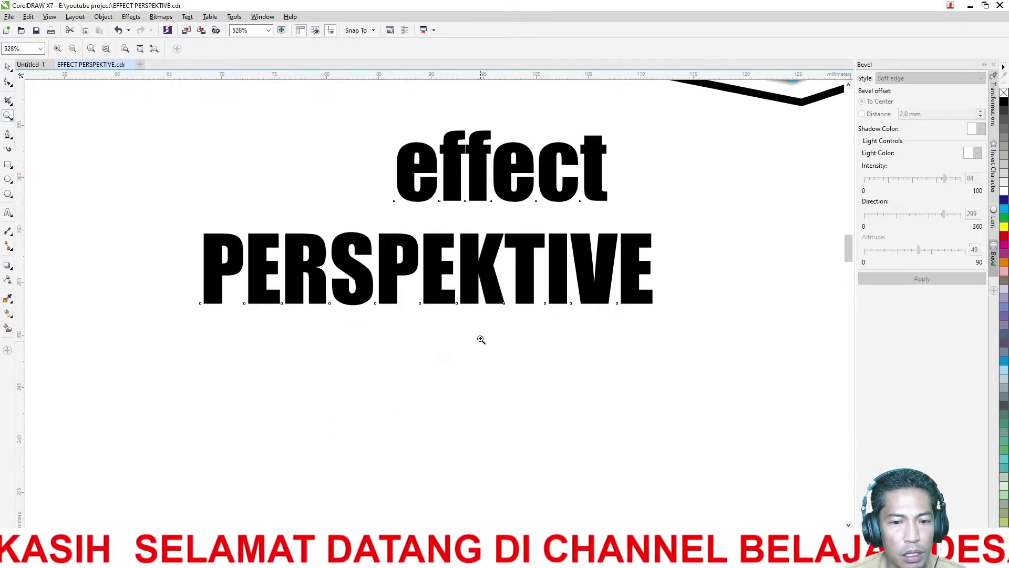
click(7, 66)
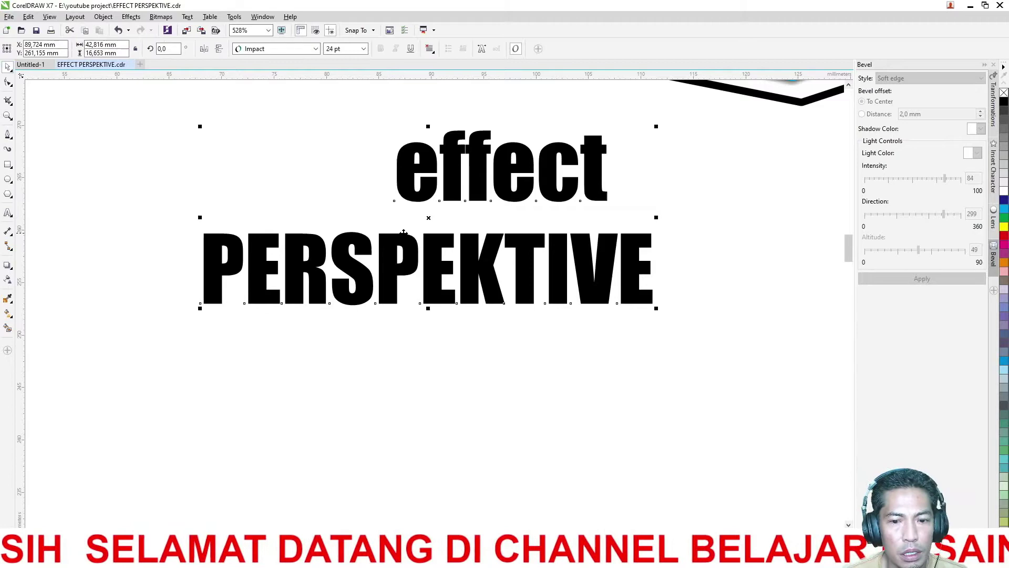
click(665, 335)
click(649, 297)
drag(655, 308, 705, 355)
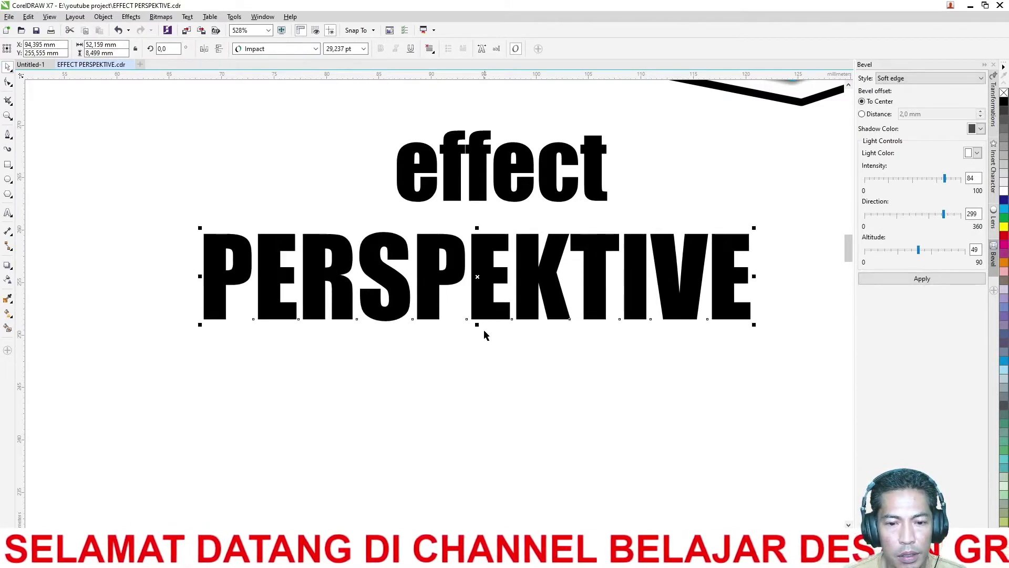
drag(477, 325, 484, 371)
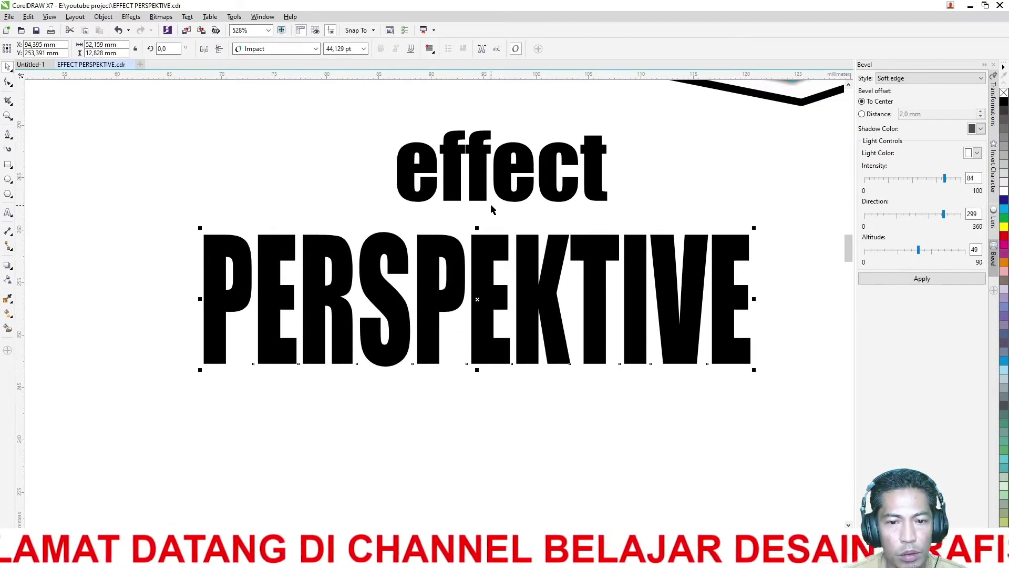
Move effect closer above PERSPEKTIVE and align the two words on a common vertical centre line.
drag(491, 205, 472, 213)
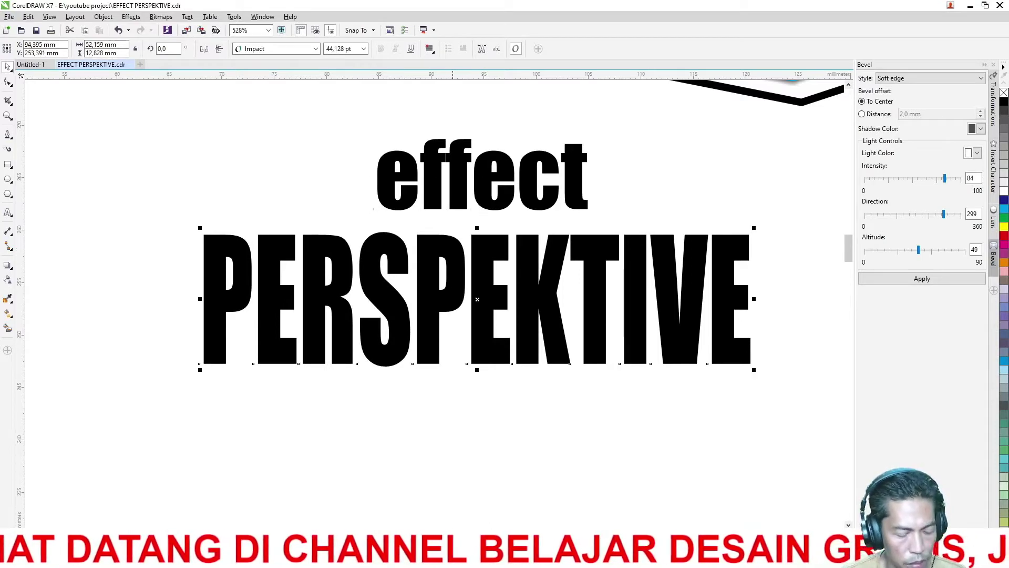
scroll(382, 261, down, 2)
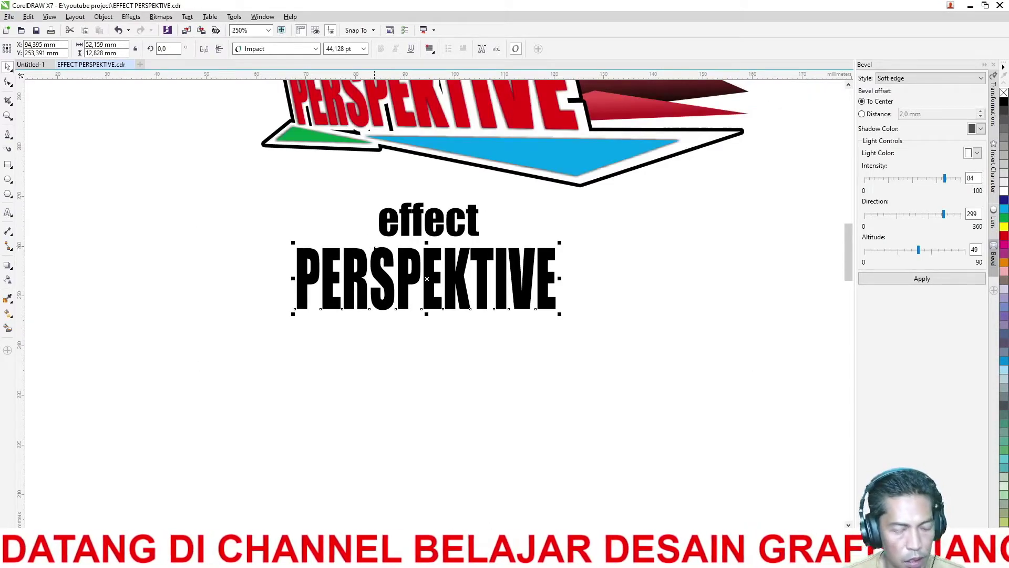
shift+click(388, 213)
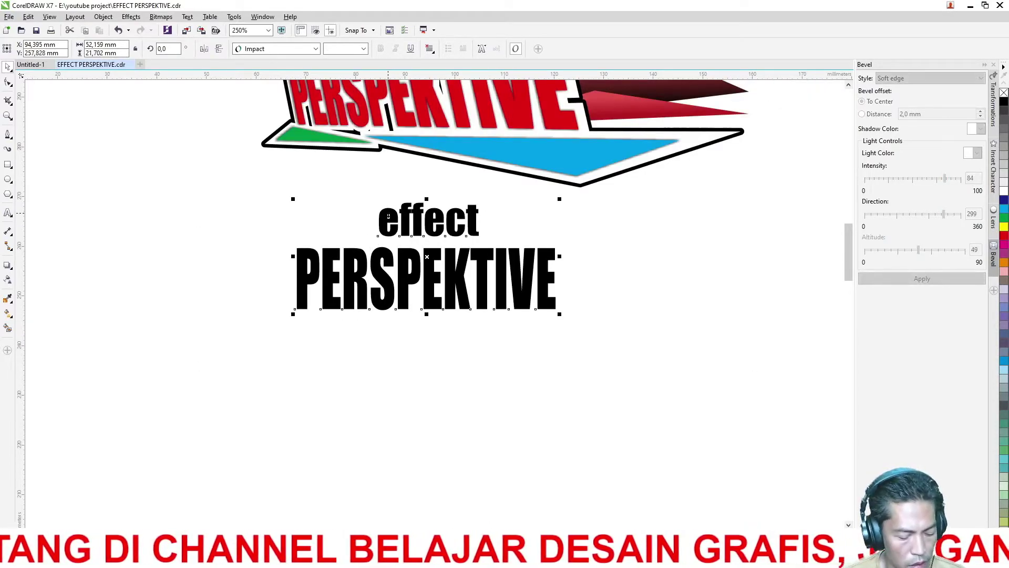
click(364, 216)
Fill the PERSPEKTIVE text with red.
click(495, 275)
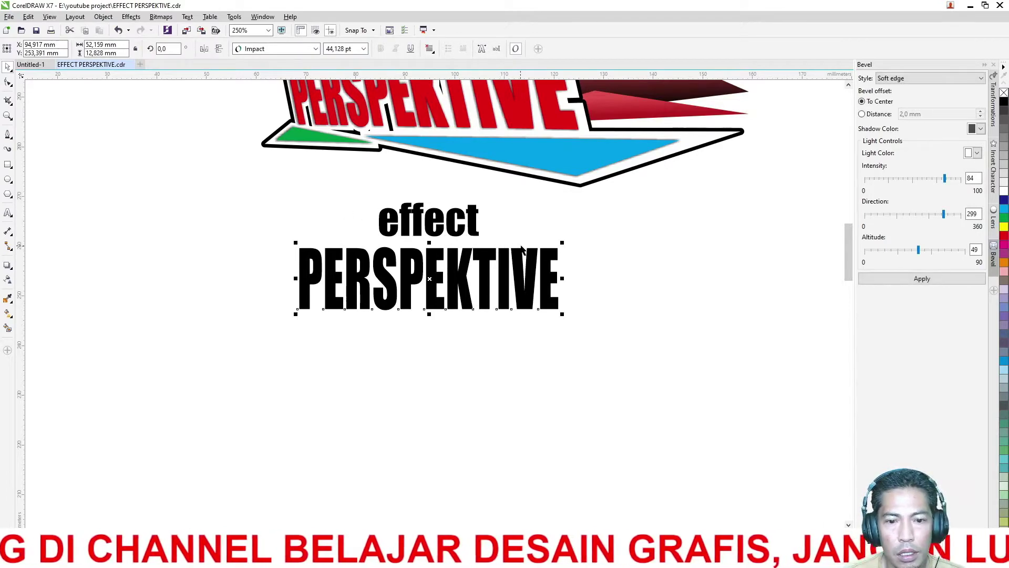
click(1003, 236)
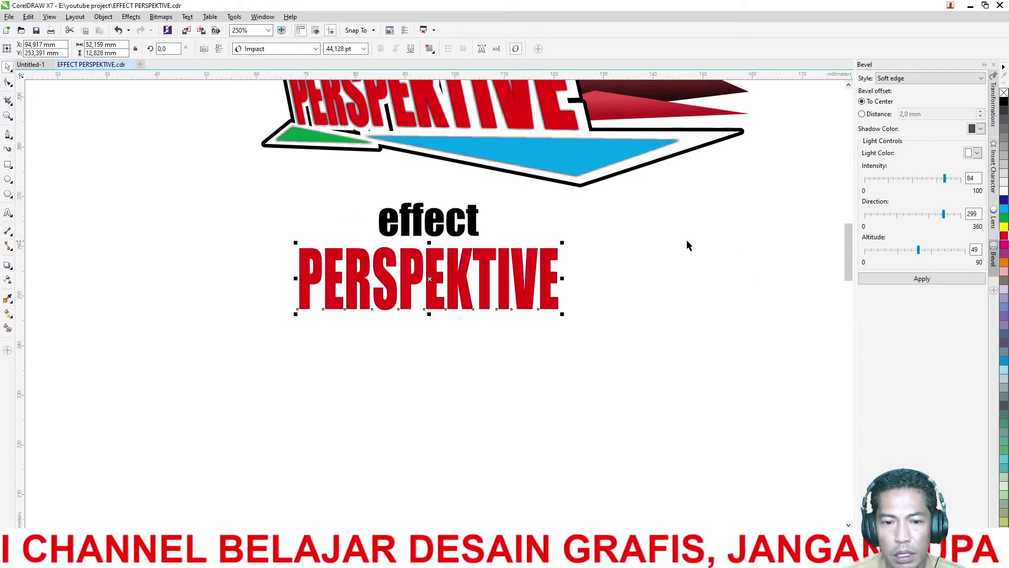
Fill the effect text with orange.
click(476, 227)
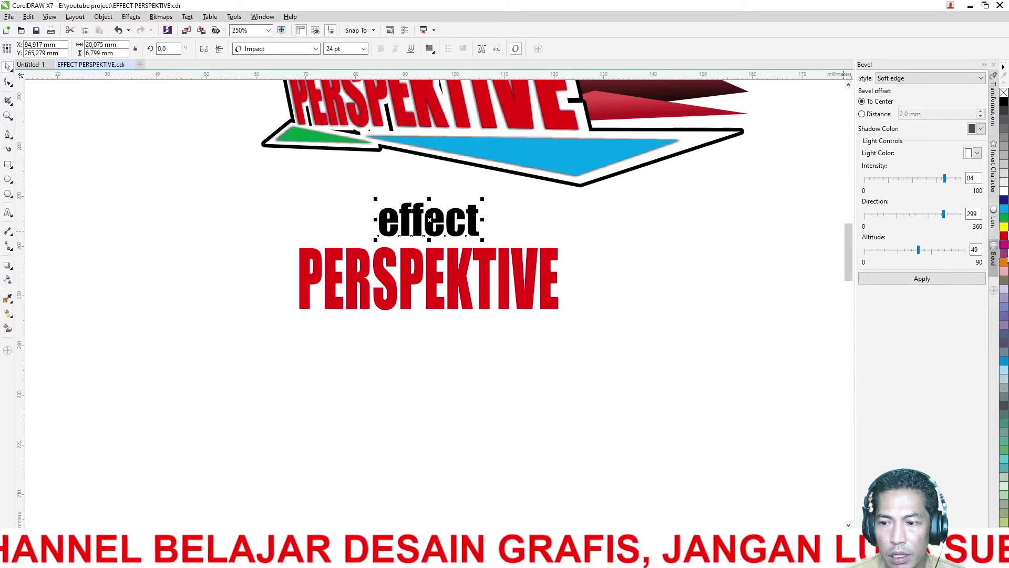
click(1003, 264)
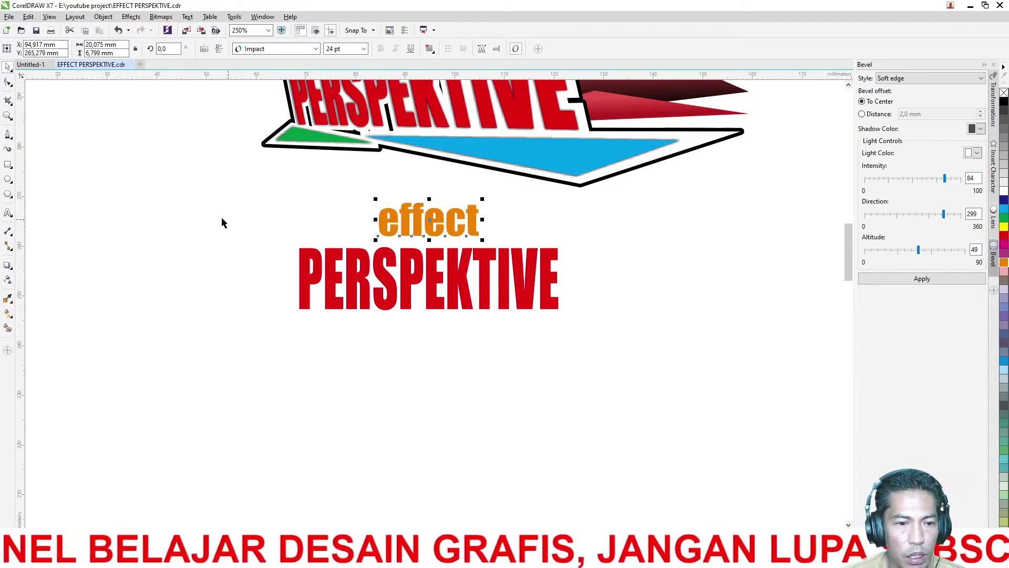
Draw a thin bar about 11.1 mm wide and 0.6 mm tall just right of effect, filled orange without an outline.
click(8, 165)
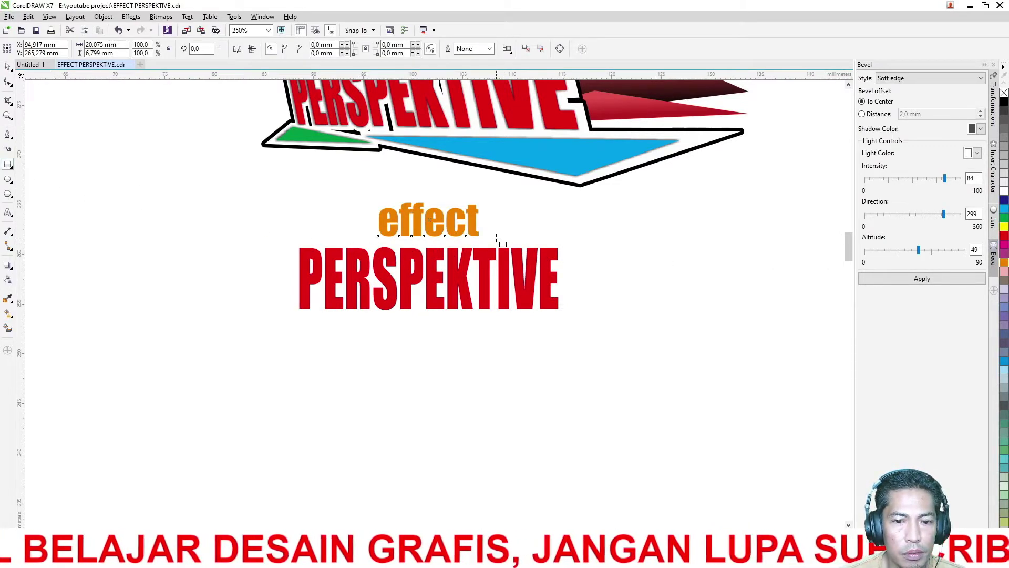
scroll(500, 236, up, 2)
drag(471, 203, 589, 213)
click(8, 66)
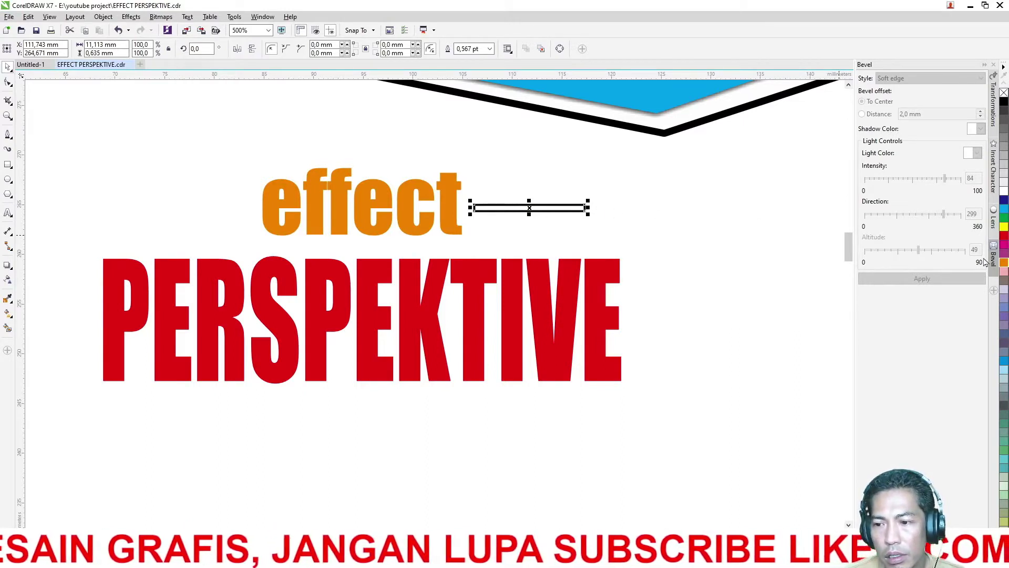
click(1002, 265)
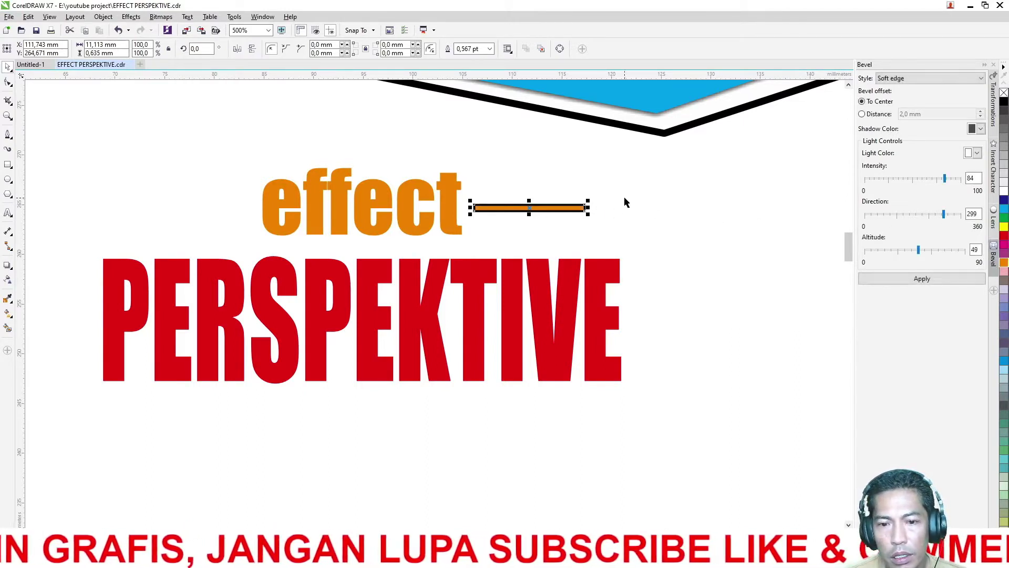
right_click(1003, 93)
Copy the orange bar to the left side of effect and centre the pair of bars horizontally and vertically on the word.
drag(549, 216, 214, 219)
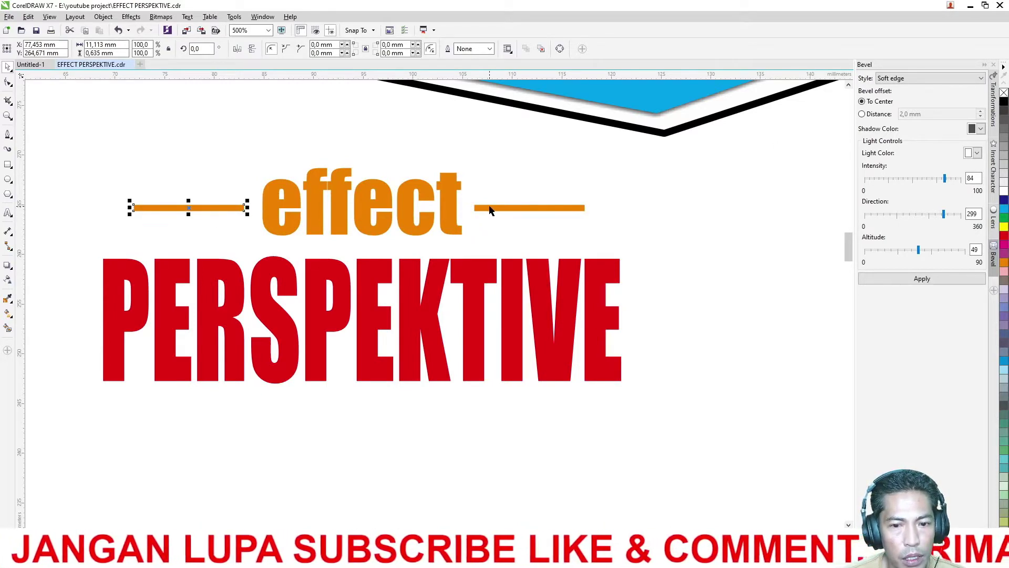
shift+click(489, 207)
shift+click(454, 195)
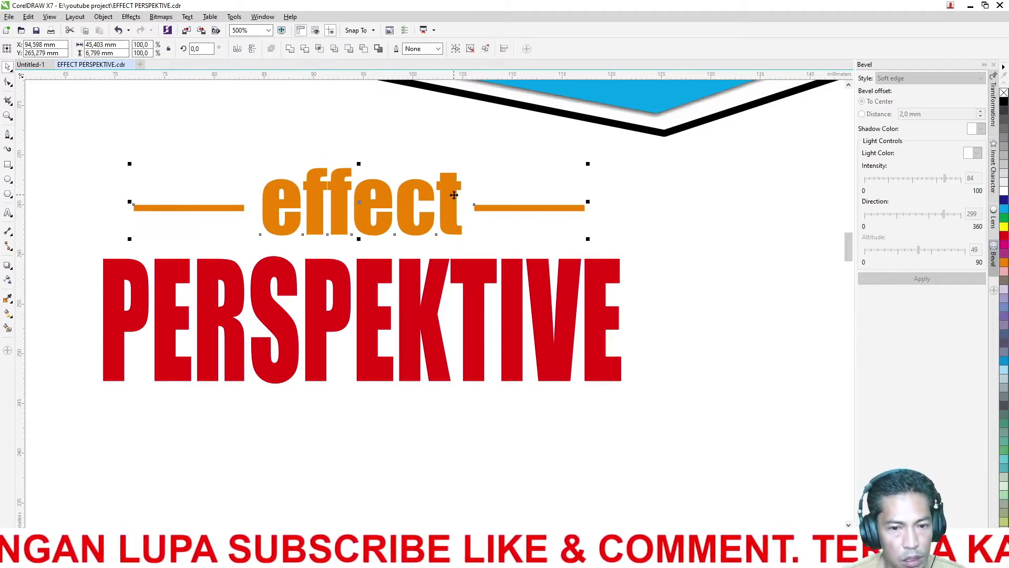
key(c)
key(e)
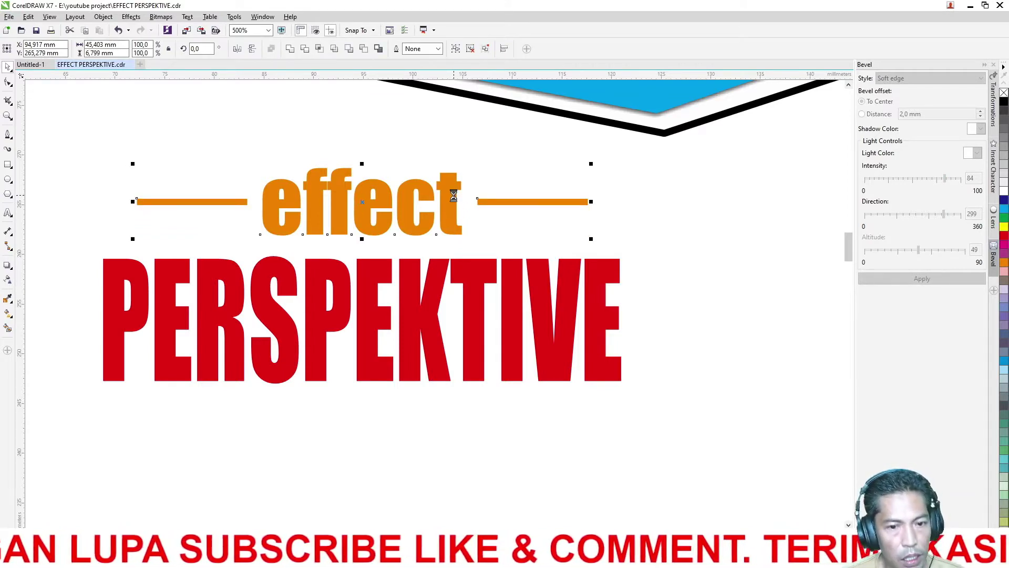
click(404, 160)
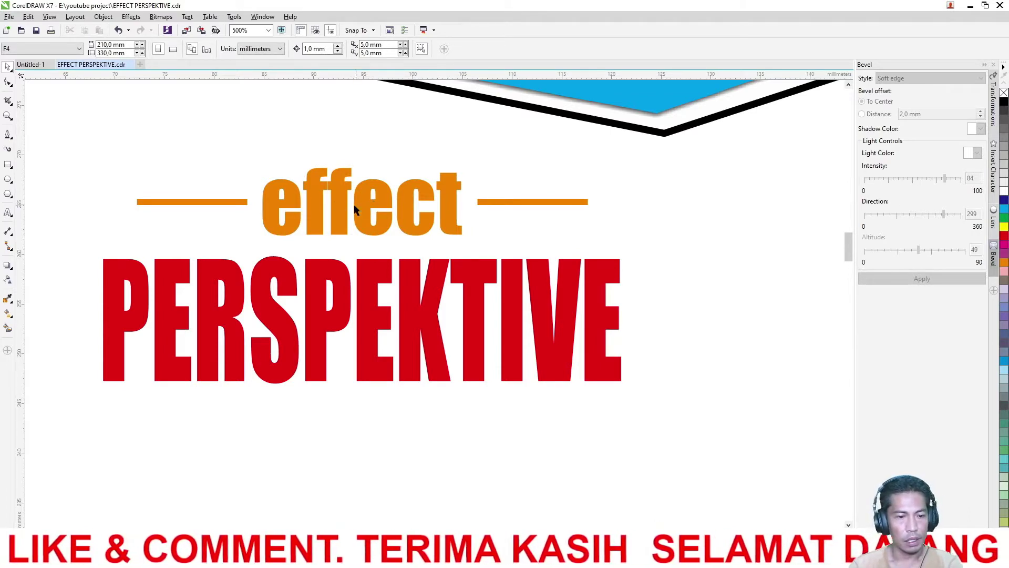
click(283, 267)
scroll(394, 294, down, 4)
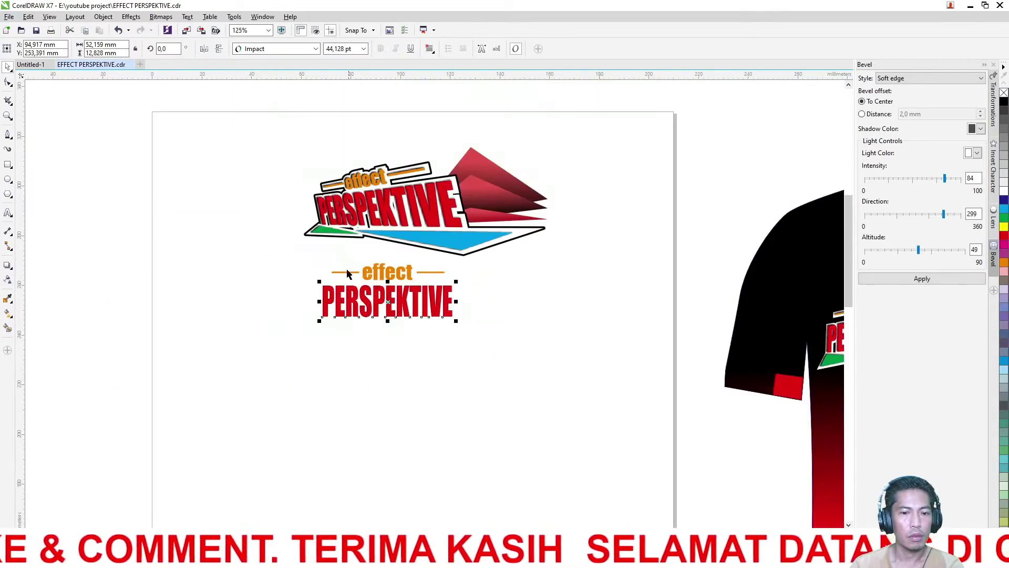
drag(268, 259, 516, 344)
click(399, 311)
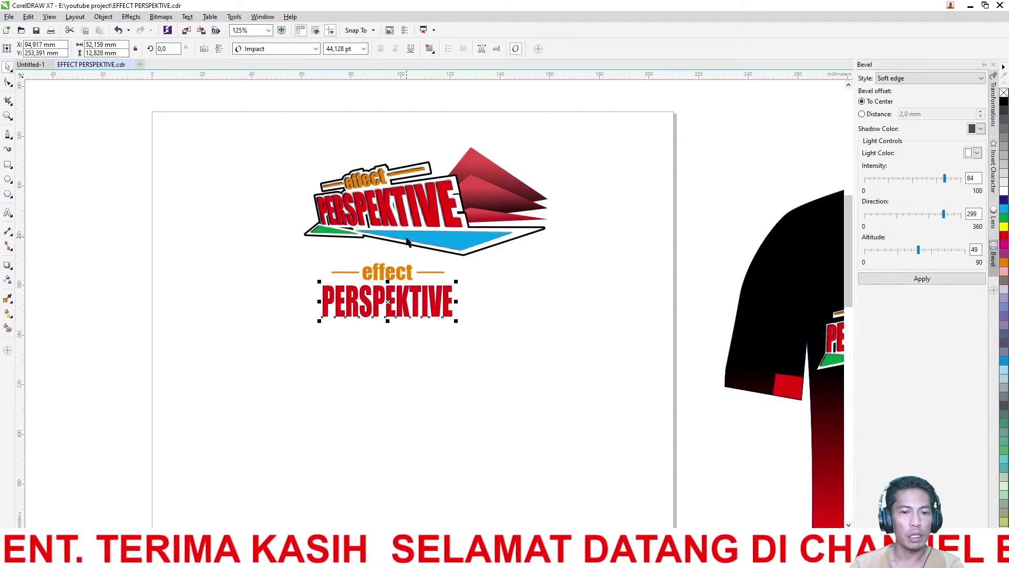
Draw a flat downward-pointing triangle about 57.4 mm wide and 6.8 mm tall beneath PERSPEKTIVE, extending past its right end.
scroll(395, 247, up, 2)
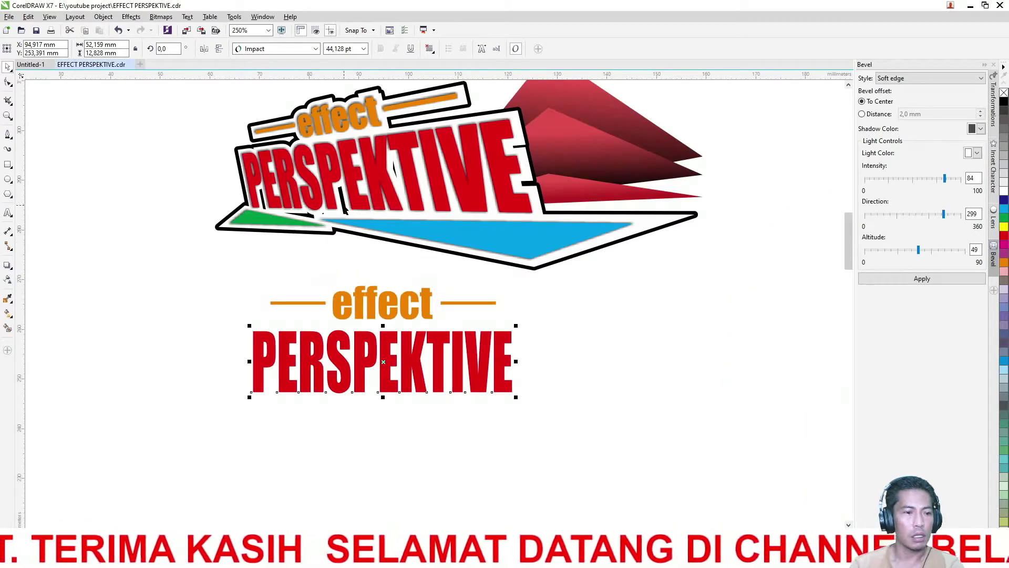
click(8, 134)
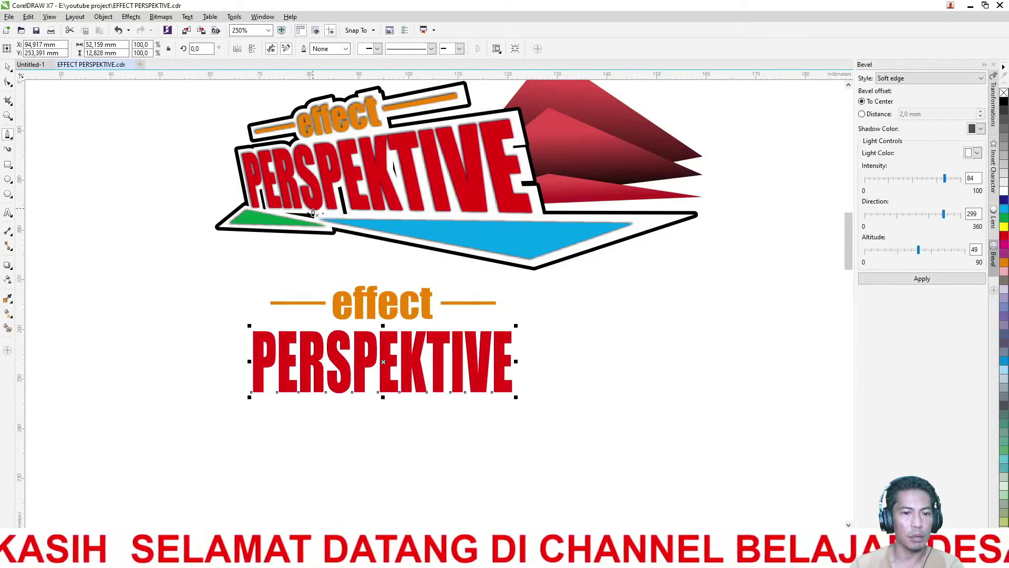
click(337, 403)
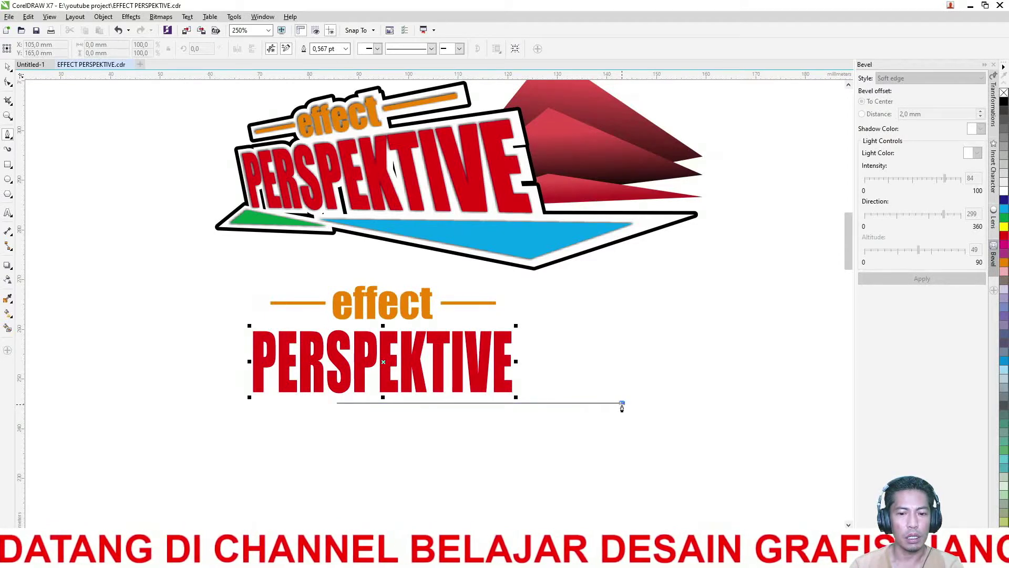
click(622, 404)
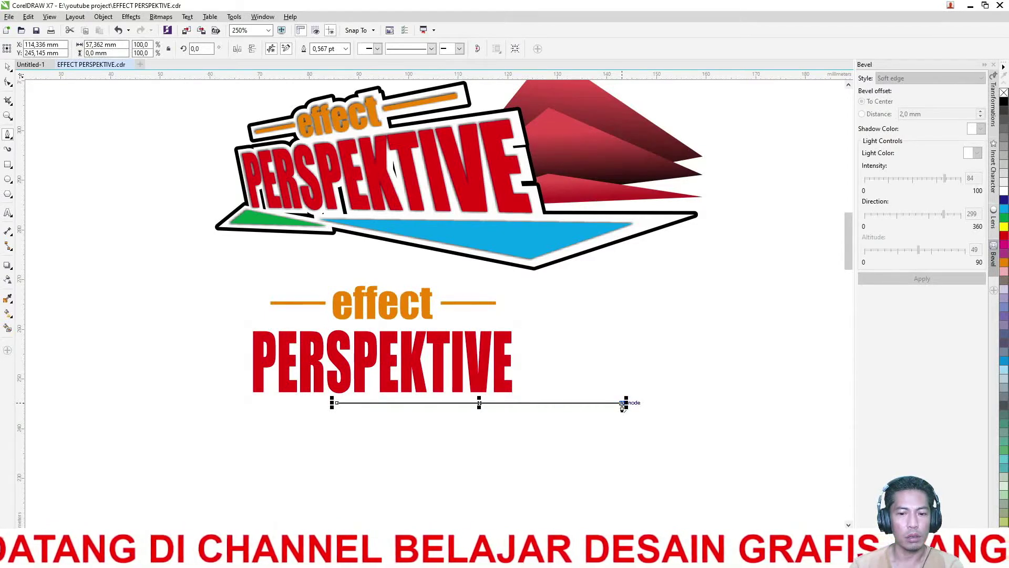
click(536, 437)
click(336, 403)
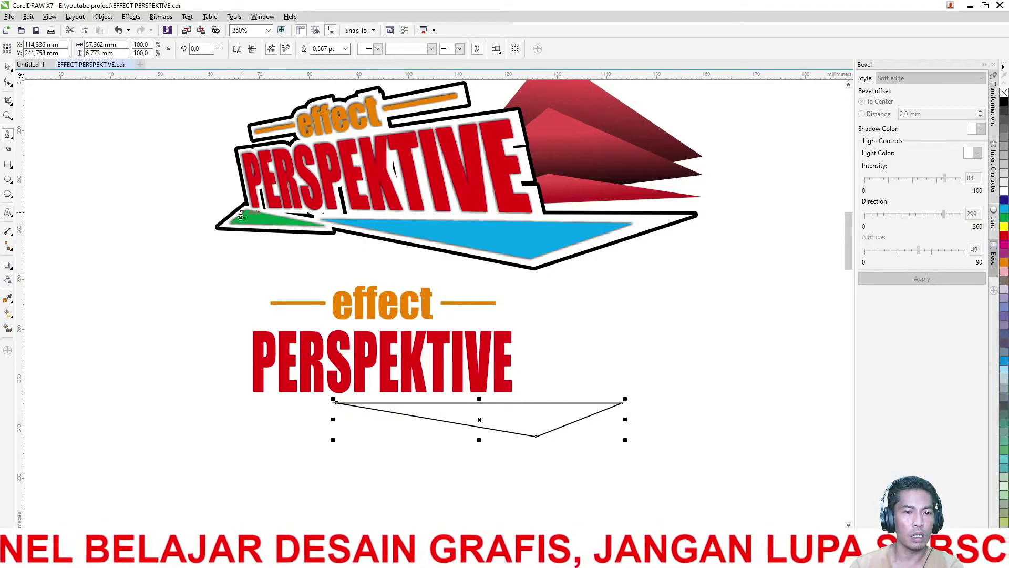
Draw a small sloping triangle about 25.7 mm wide and 4 mm tall beneath the left part of PERSPEKTIVE.
click(247, 398)
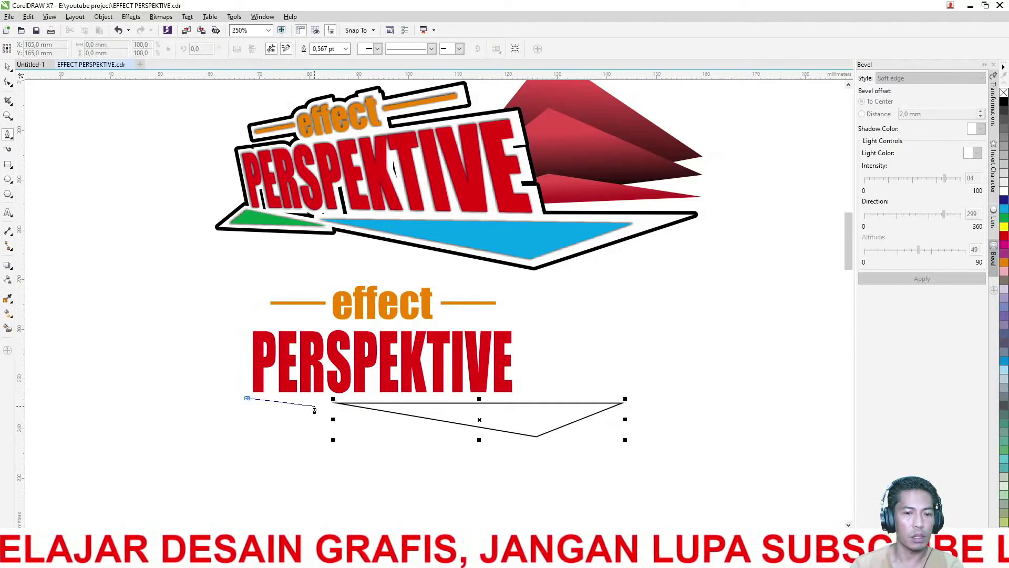
click(360, 416)
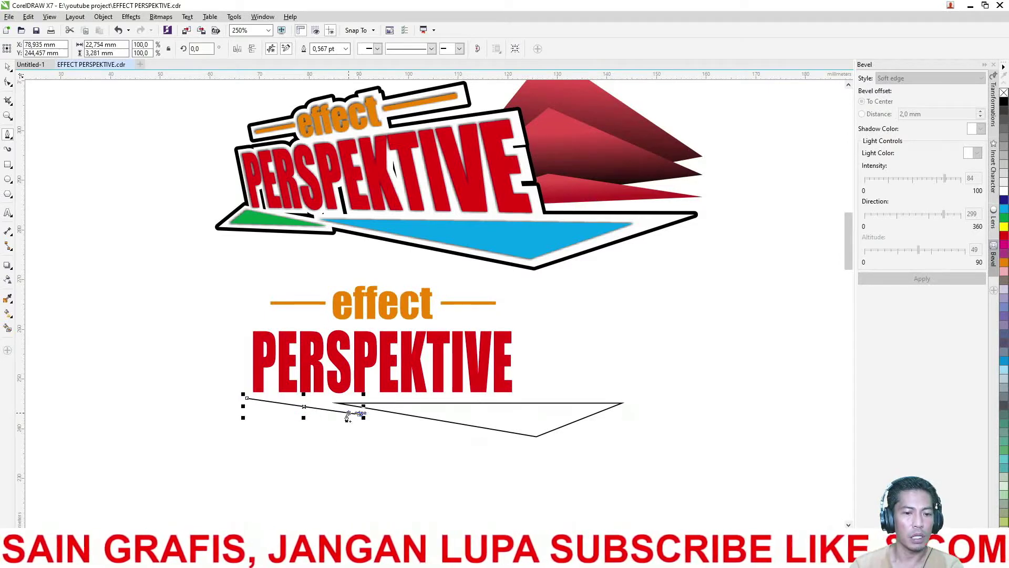
click(232, 419)
click(247, 398)
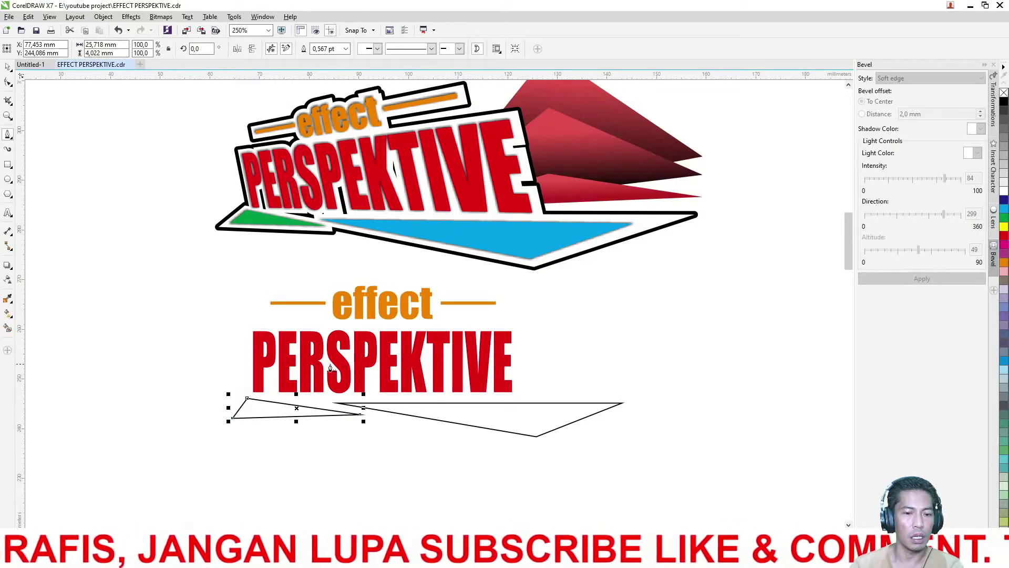
key(space)
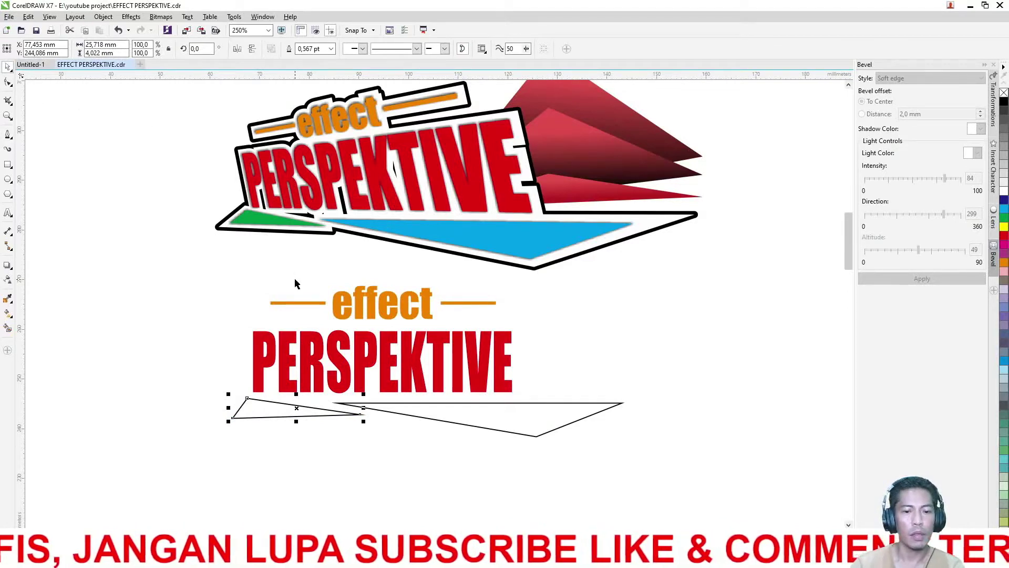
Fill the large triangle with cyan blue and the small one with green, and remove both outlines.
click(408, 407)
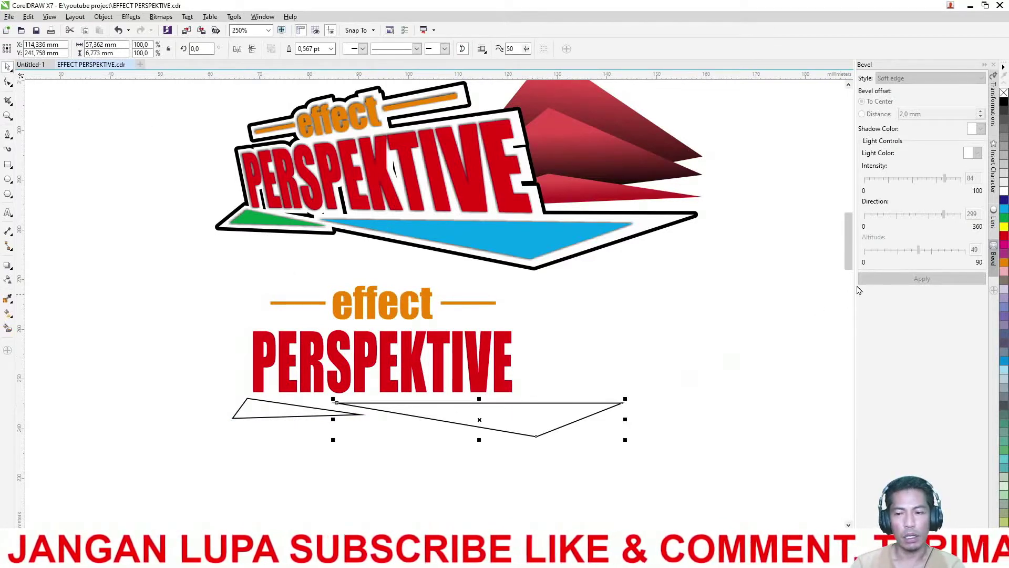
click(1004, 209)
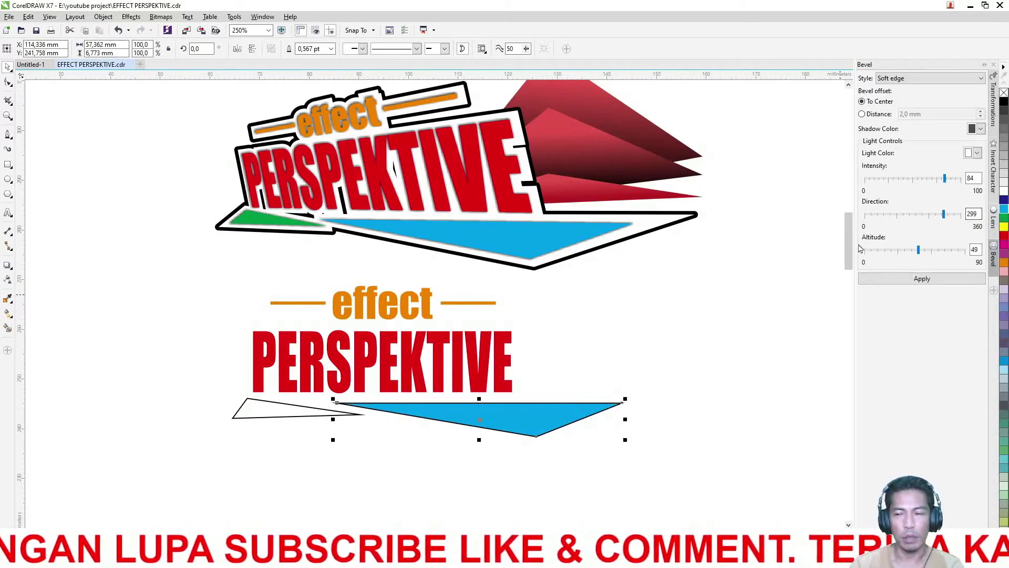
right_click(1004, 93)
click(291, 410)
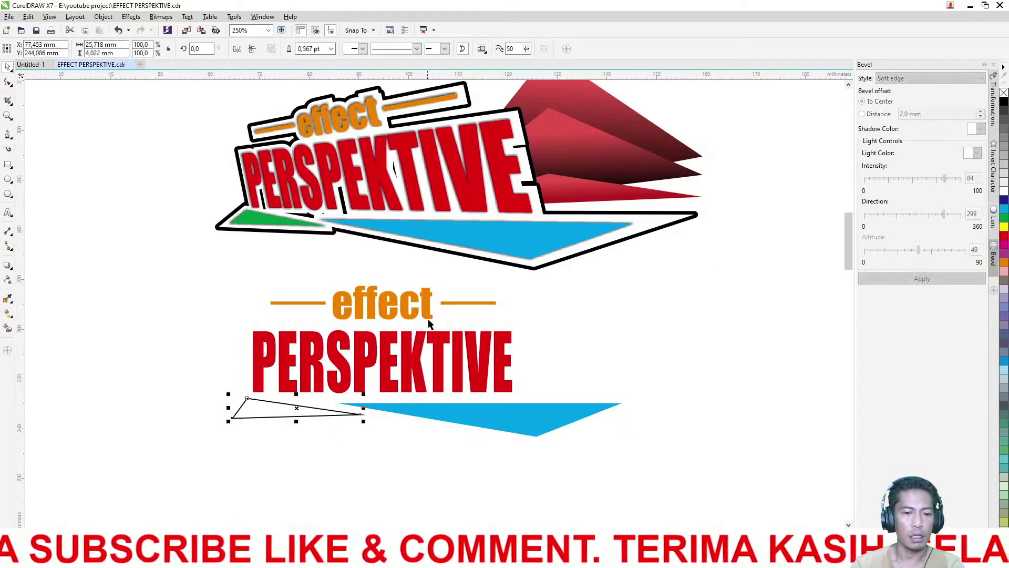
click(1004, 218)
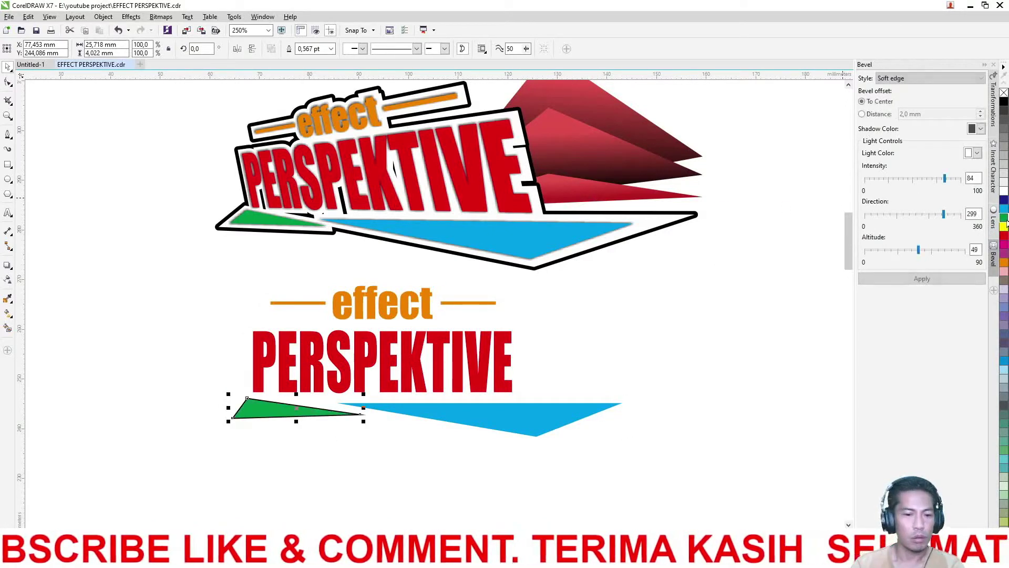
right_click(1004, 93)
Group the texts, bars and triangles of the new logo and move the group slightly lower below the finished example.
drag(128, 288, 709, 470)
drag(175, 272, 724, 489)
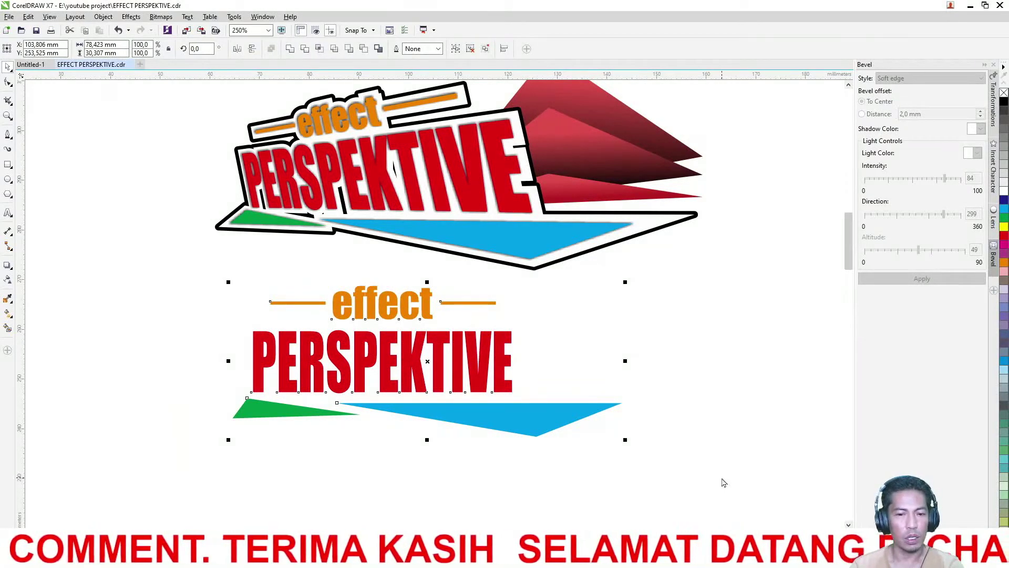
click(621, 384)
drag(480, 368, 496, 387)
scroll(518, 314, down, 1)
scroll(482, 388, up, 1)
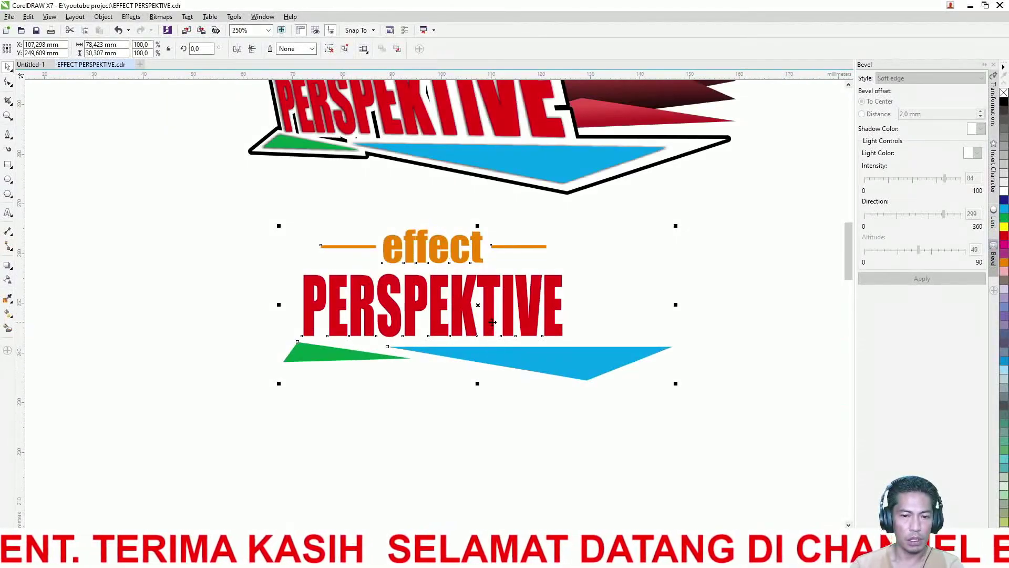
drag(495, 330, 494, 354)
scroll(494, 353, down, 1)
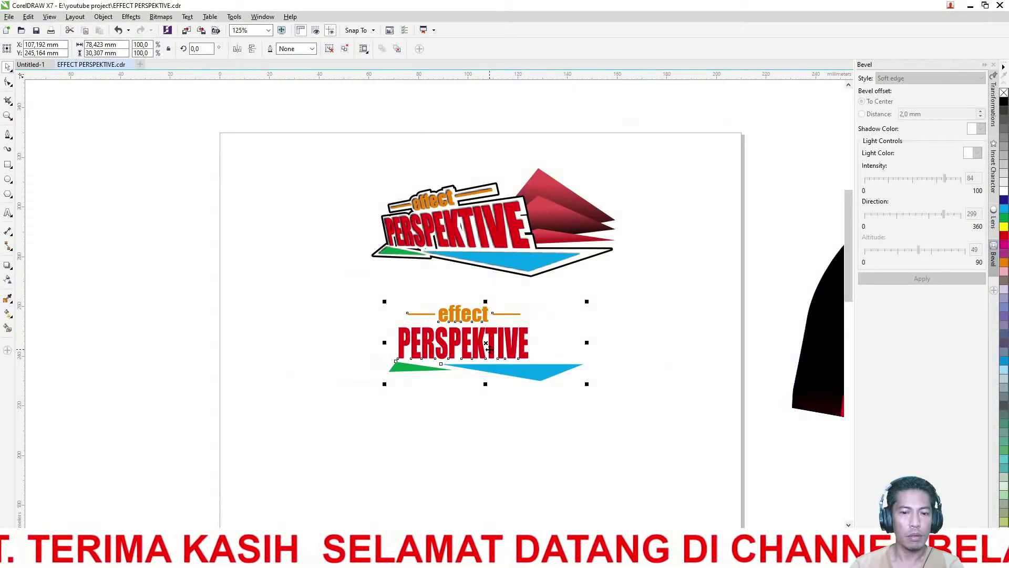
scroll(492, 354, up, 1)
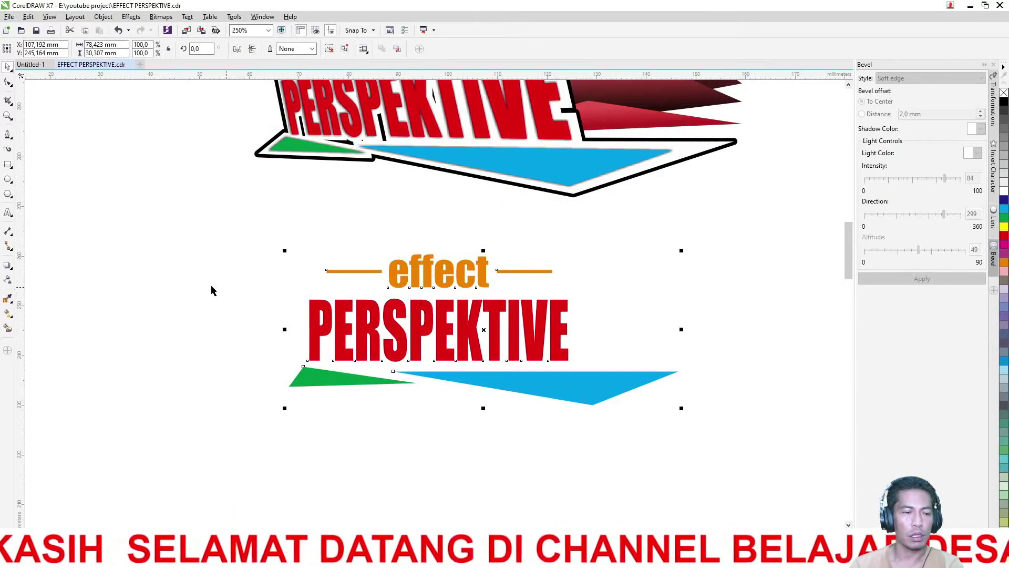
Apply a one-step black outside contour with a 1.04 mm offset to the grouped logo.
click(11, 217)
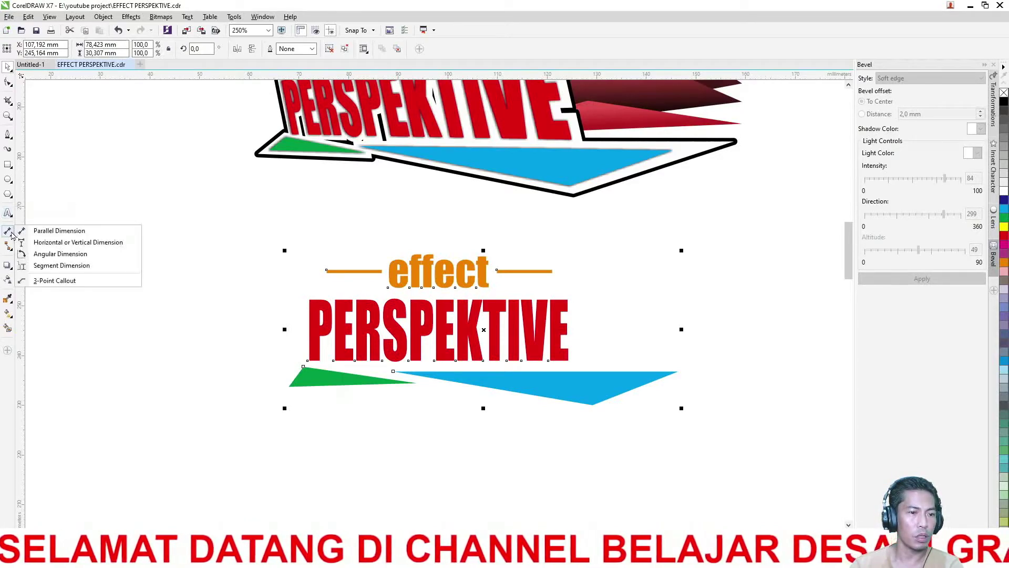
mouse_move(11, 263)
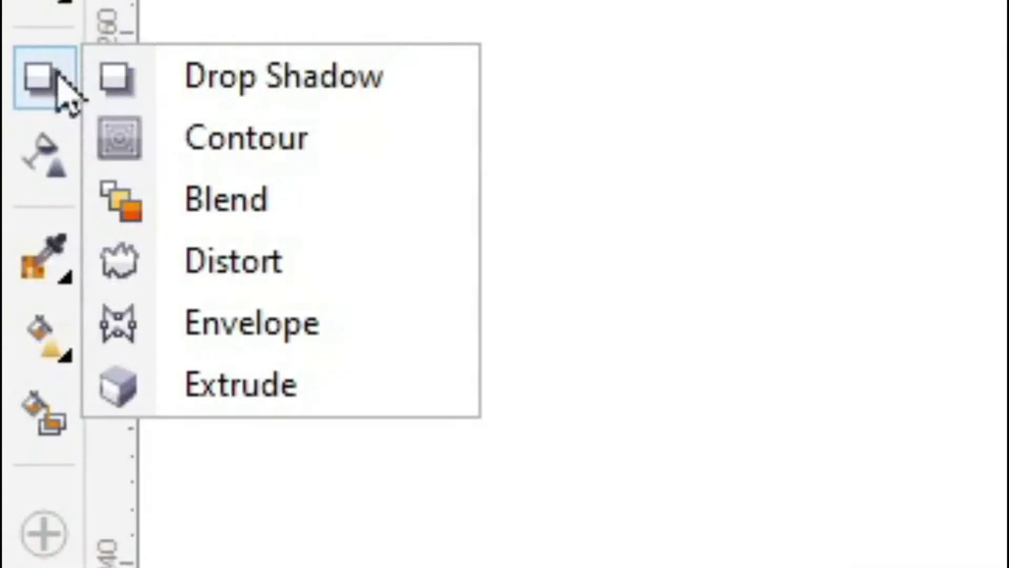
click(227, 144)
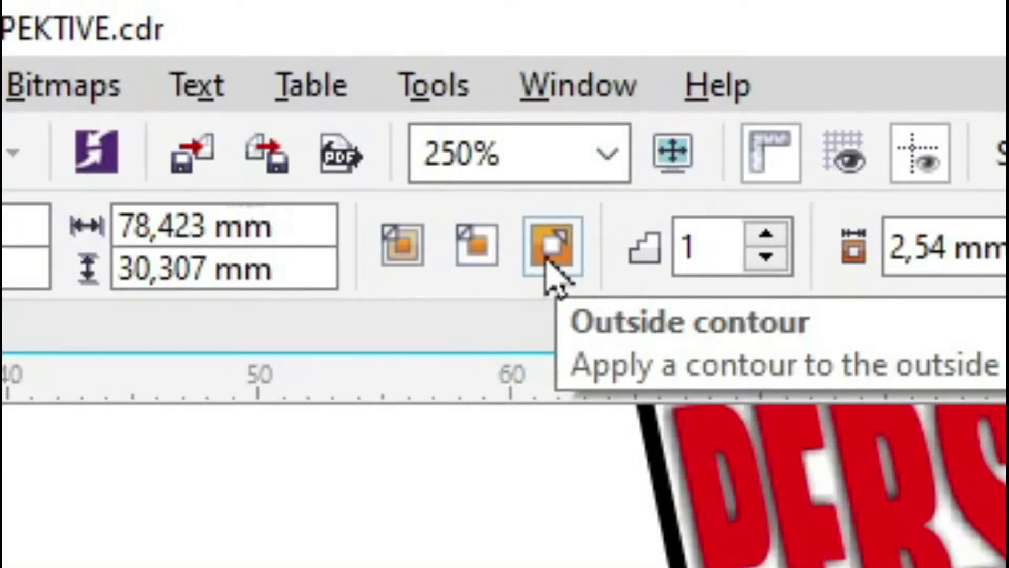
click(551, 246)
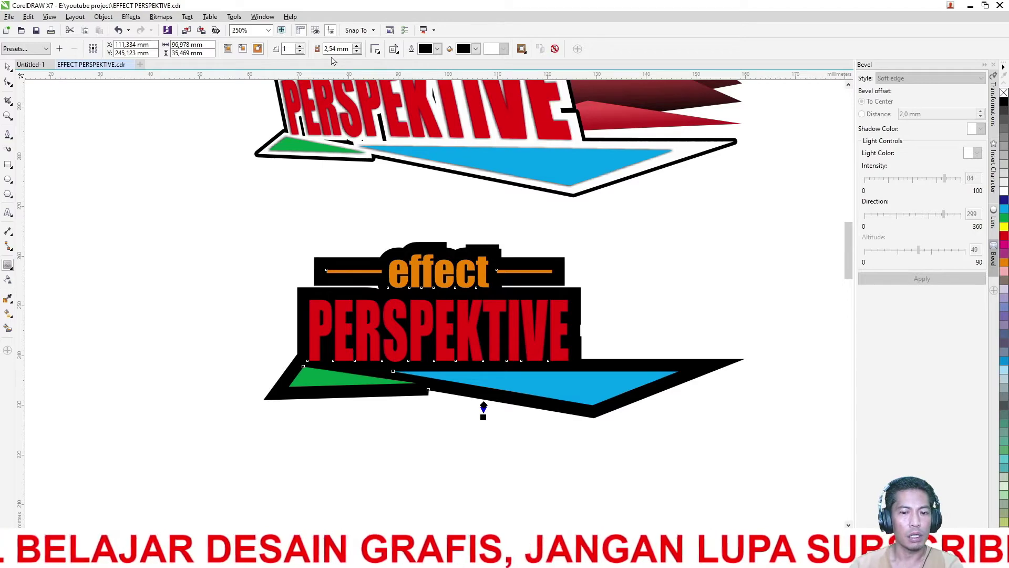
click(357, 51)
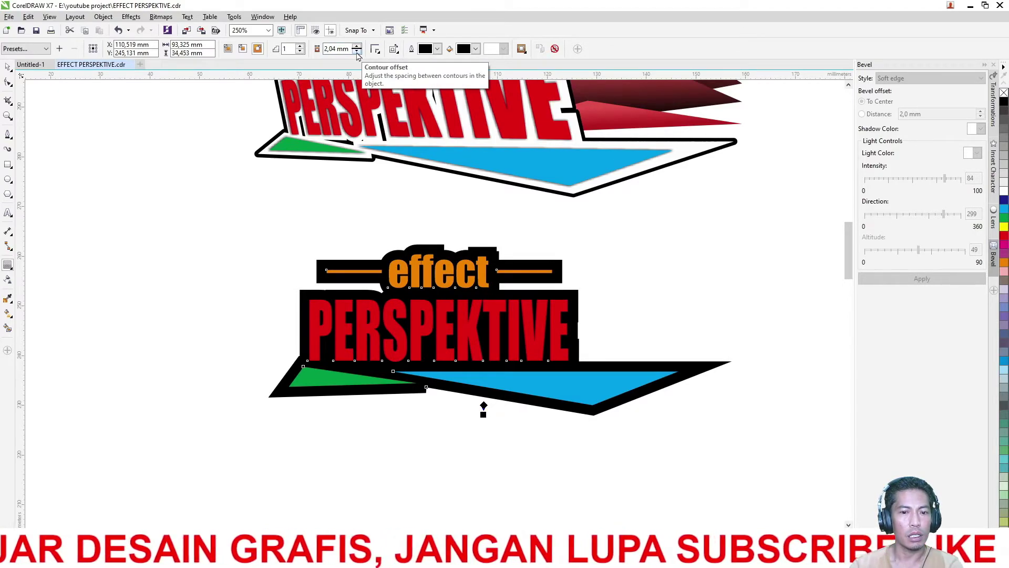
click(357, 51)
click(357, 52)
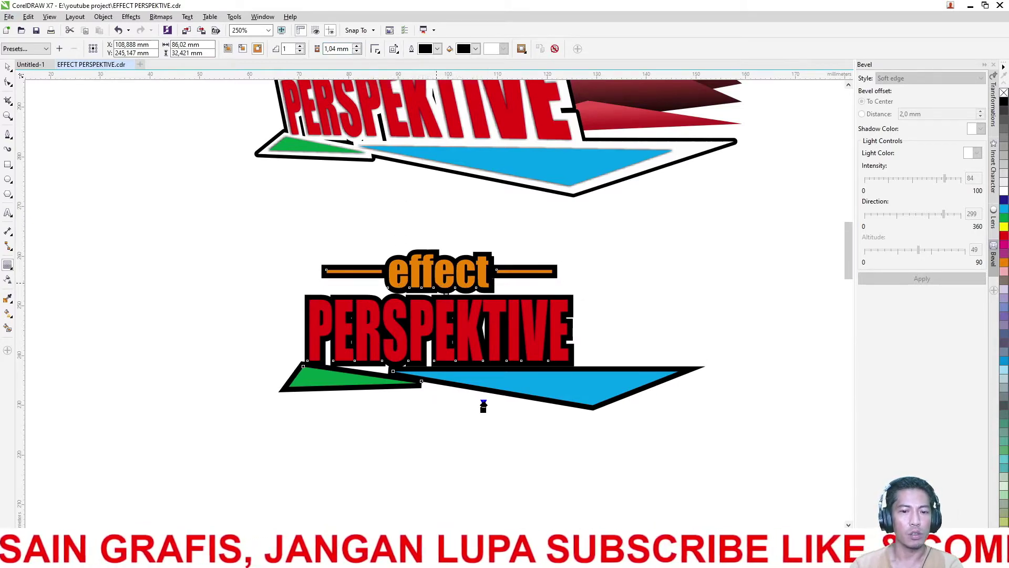
click(7, 67)
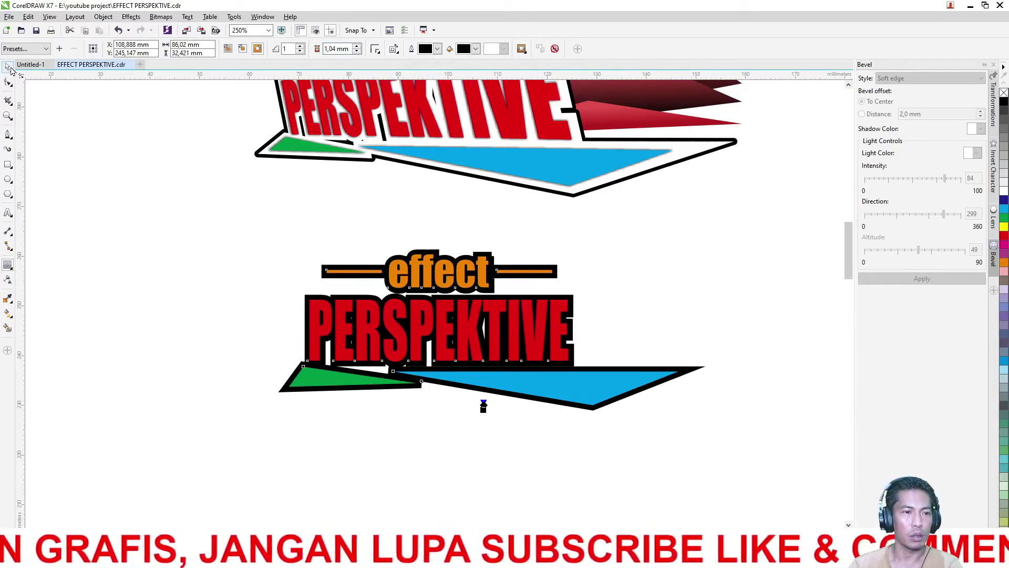
Break the black contour apart from the grouped logo and fill the separated contour shape with white.
click(324, 174)
click(526, 243)
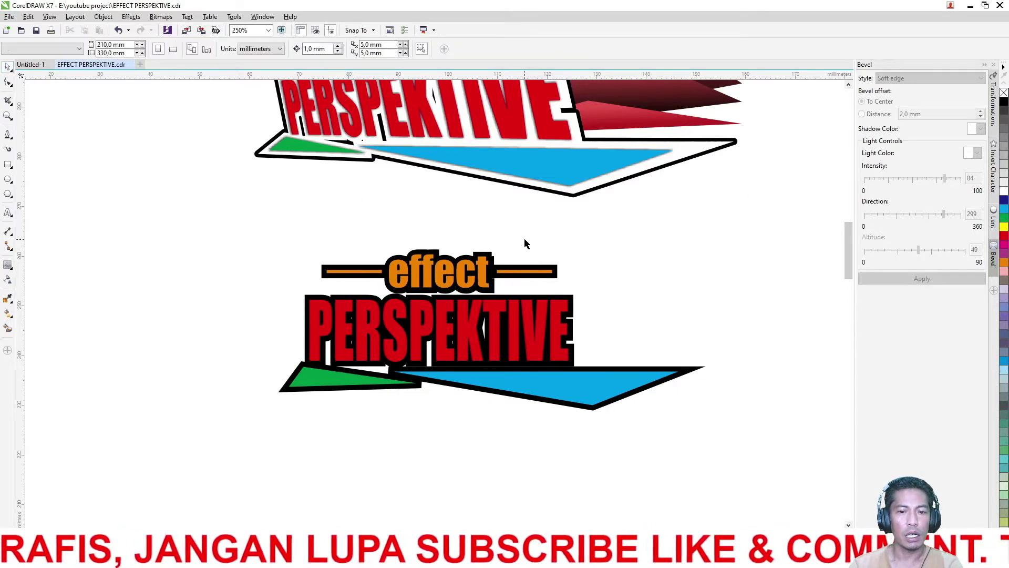
click(493, 256)
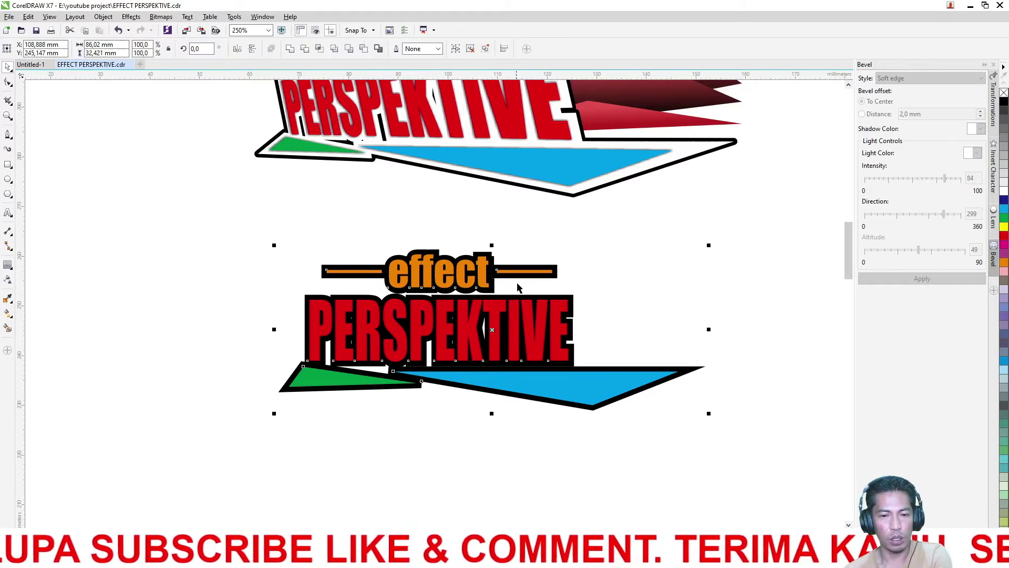
click(495, 258)
drag(528, 283, 729, 255)
key(ctrl+z)
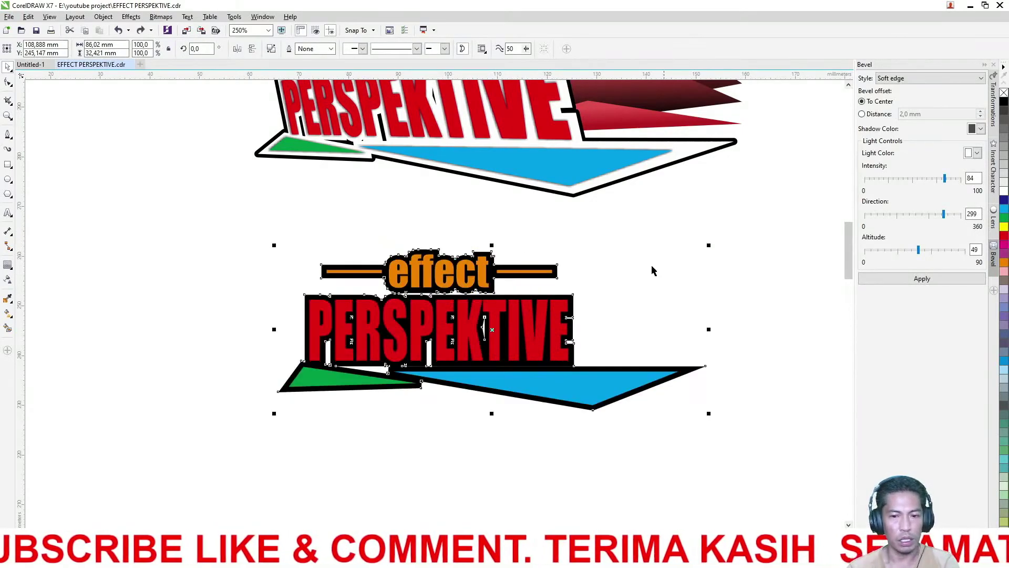
key(ctrl+z)
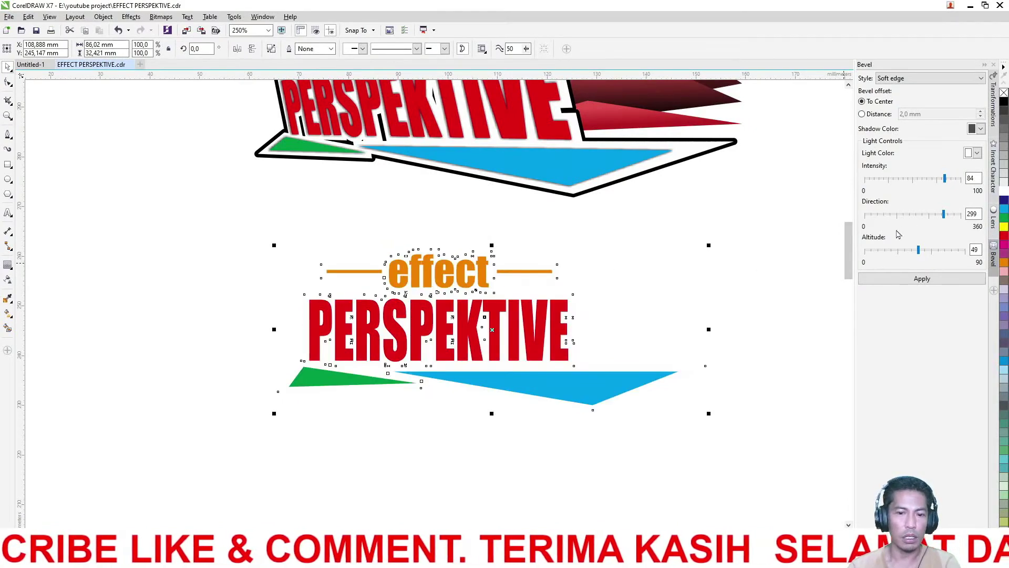
Give the white contour shape a black 3.0 pt outline with round corners, round caps, middle position and behind-fill placement.
right_click(1004, 104)
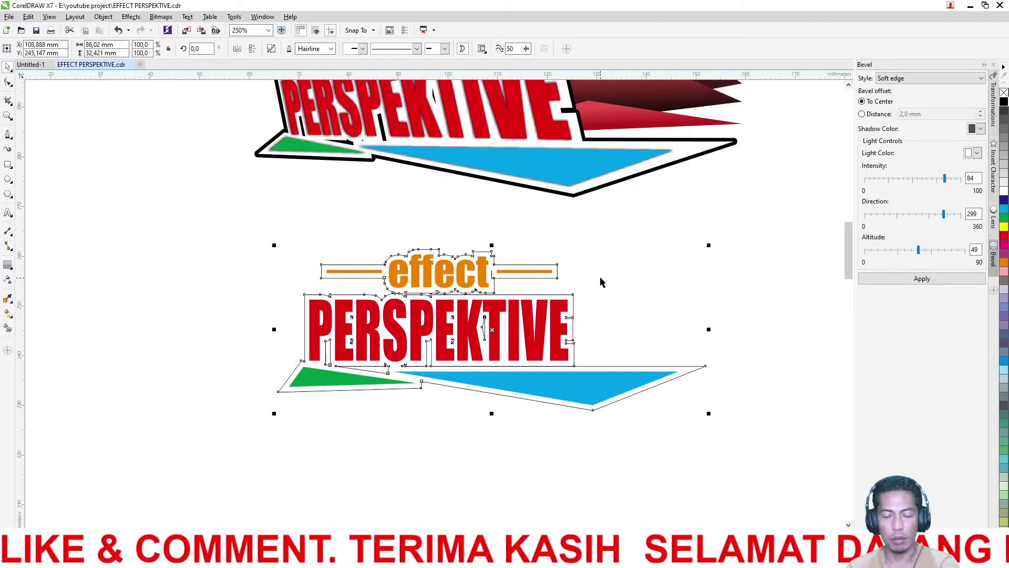
key(F12)
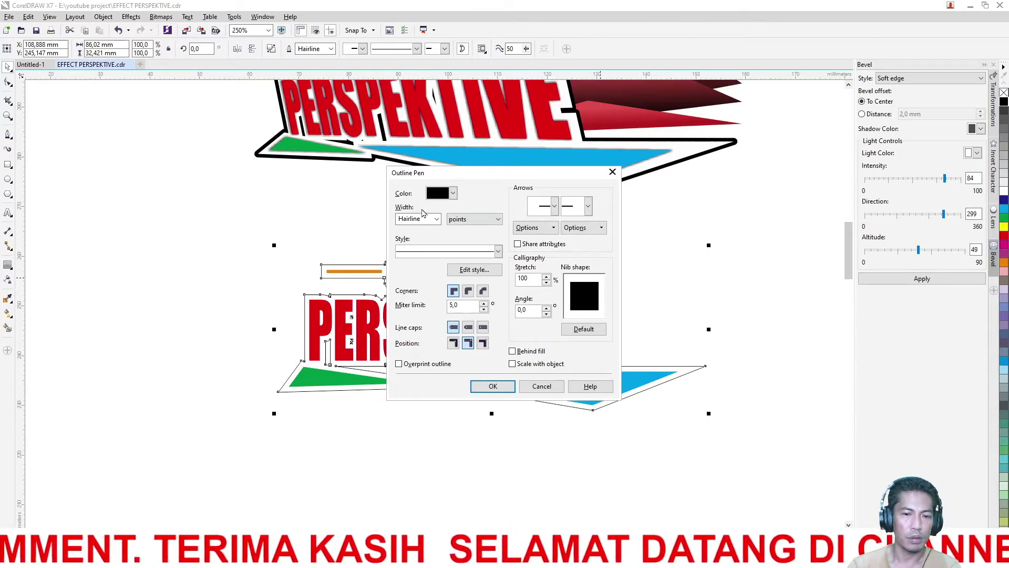
click(436, 218)
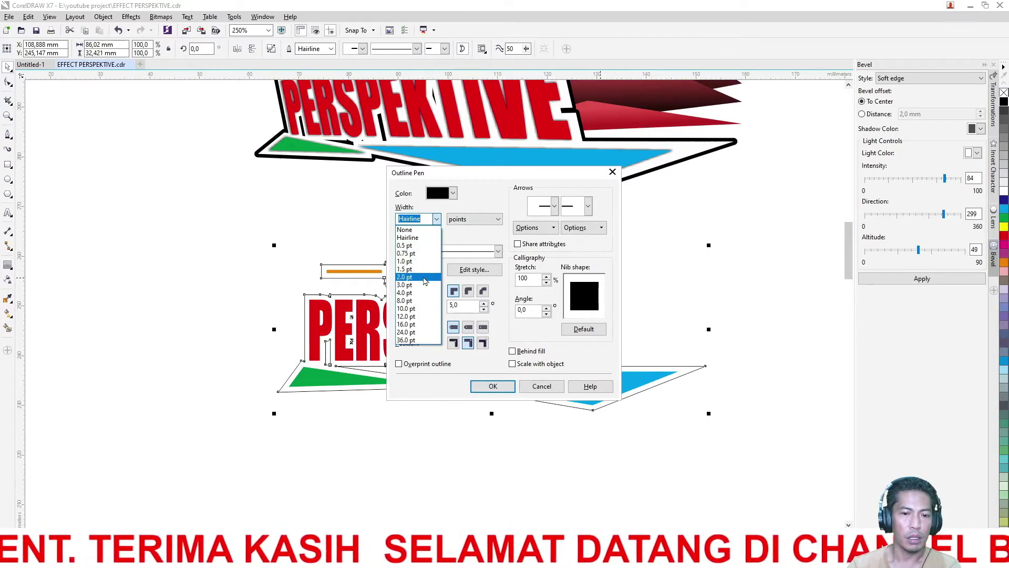
click(425, 285)
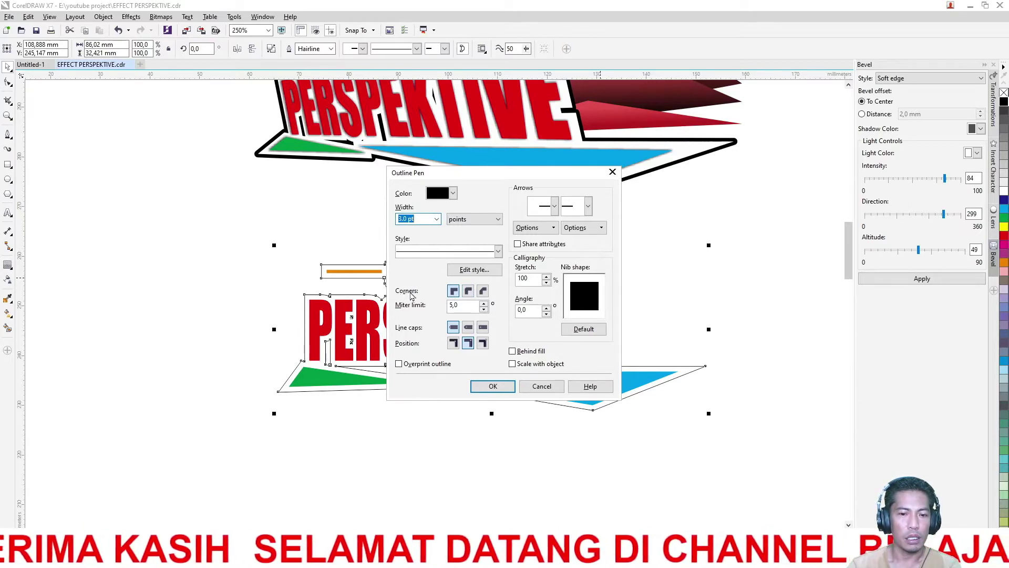
click(468, 291)
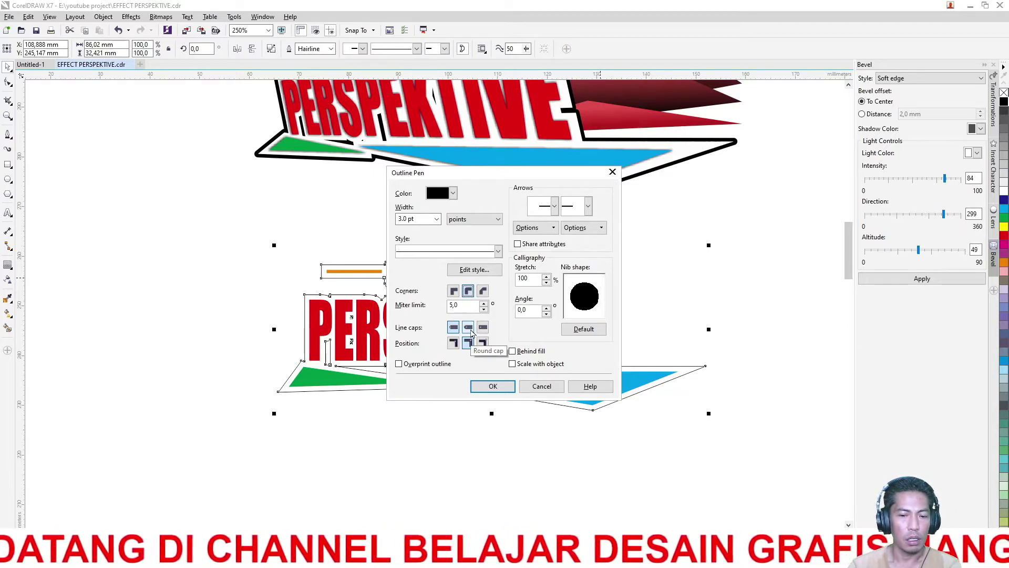
click(468, 328)
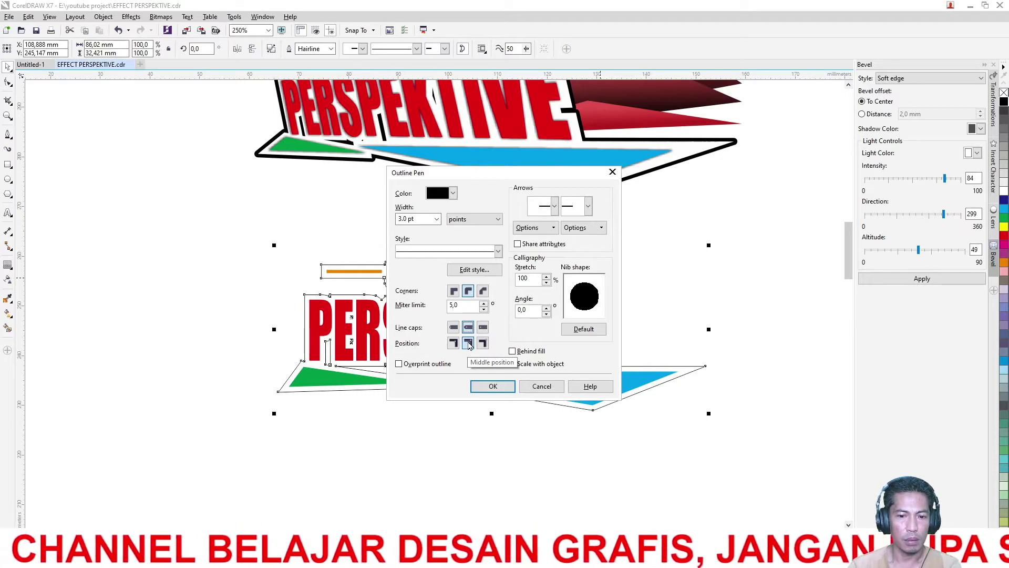
click(468, 343)
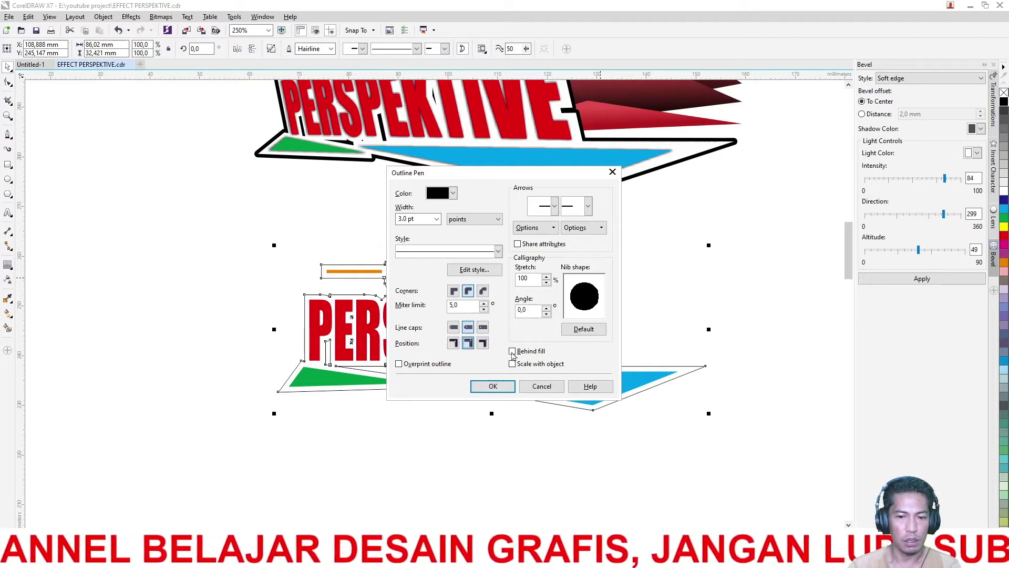
click(513, 352)
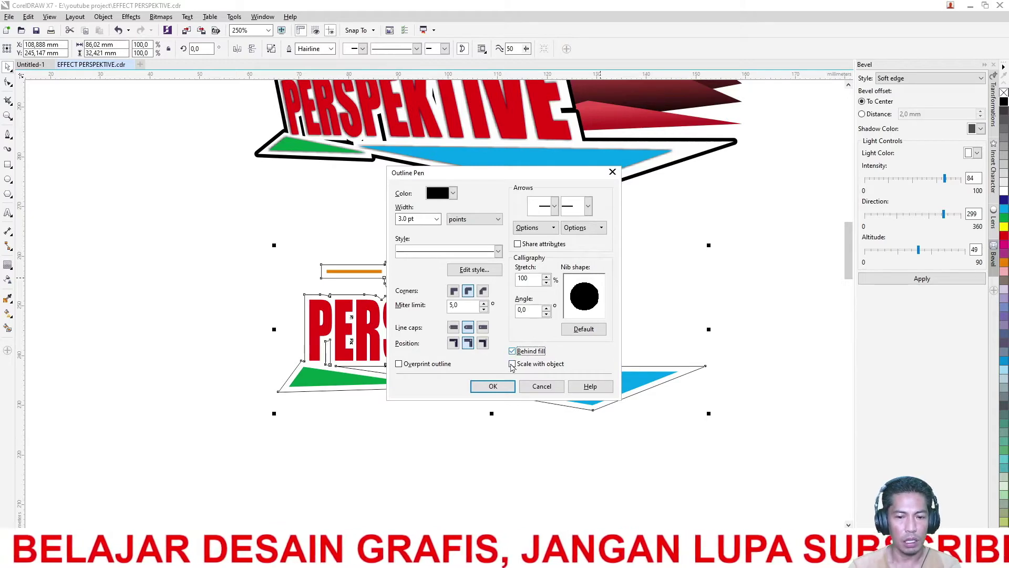
click(493, 387)
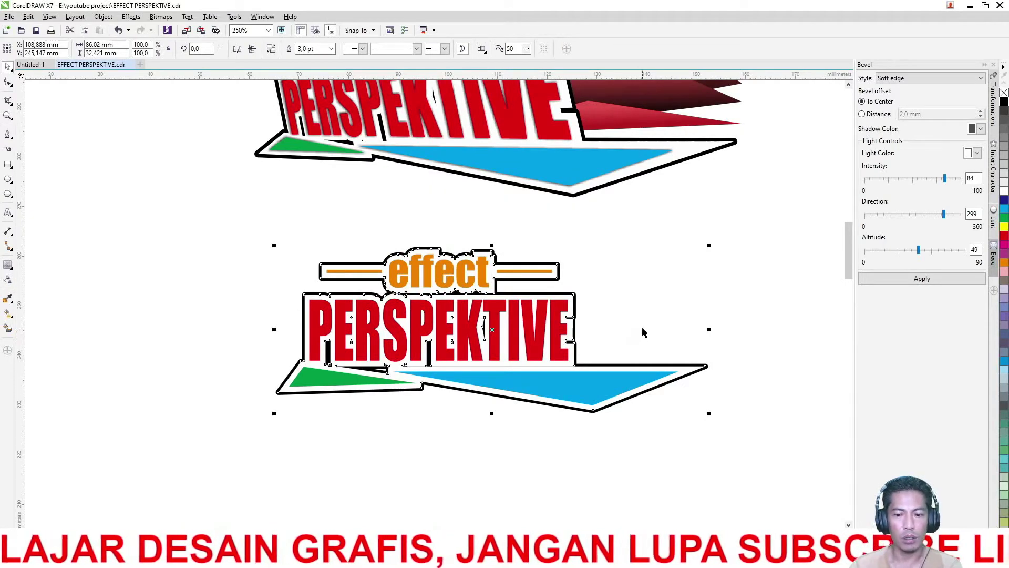
scroll(559, 386, down, 2)
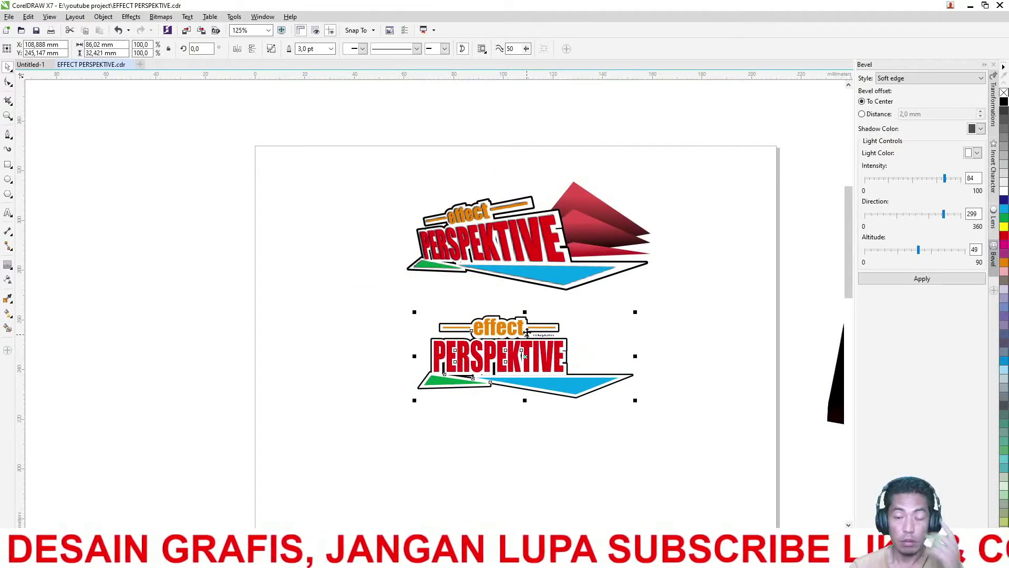
click(455, 302)
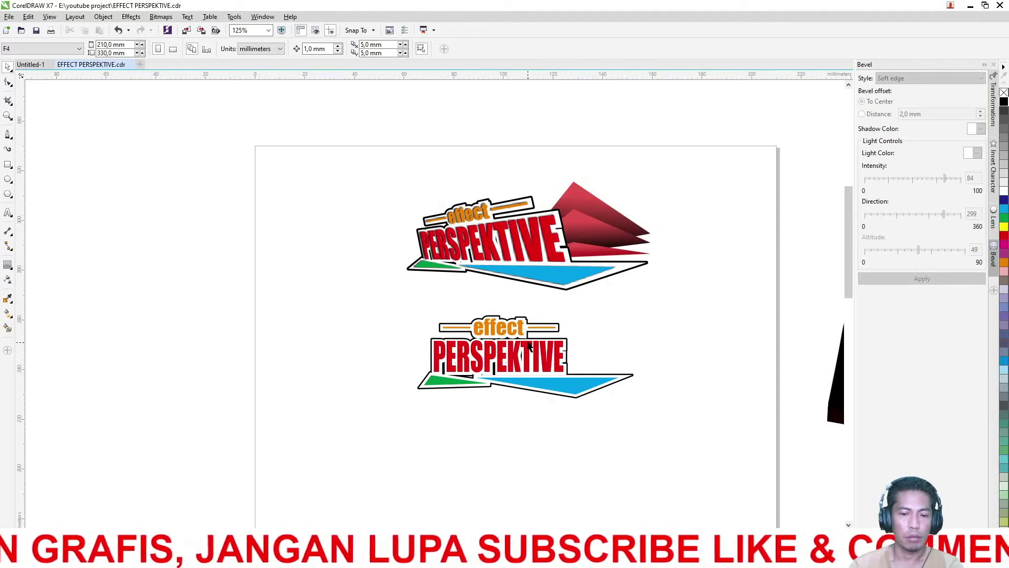
Ungroup all the objects of the new logo's texts, bars and triangles.
scroll(529, 347, up, 2)
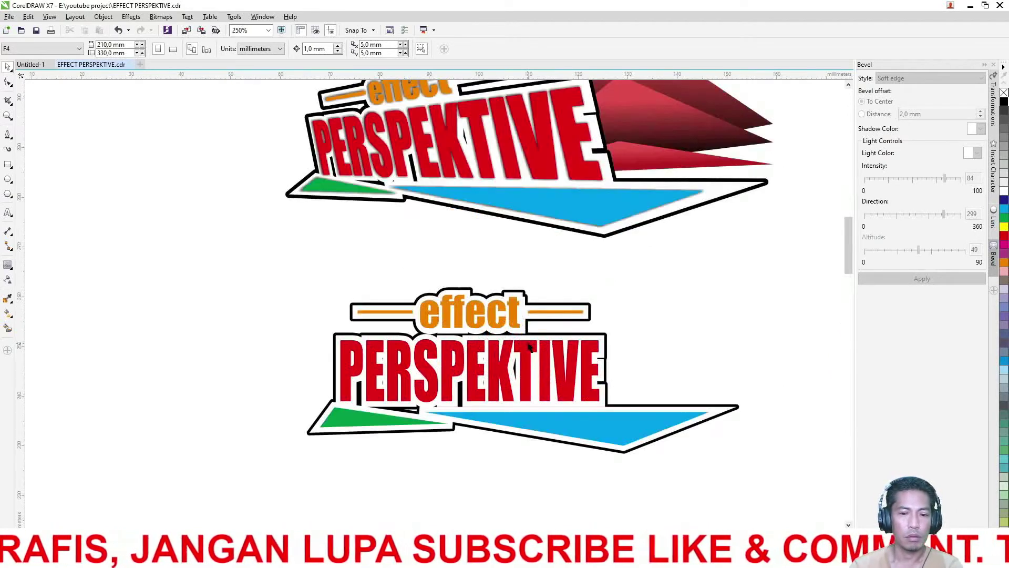
drag(250, 262, 796, 478)
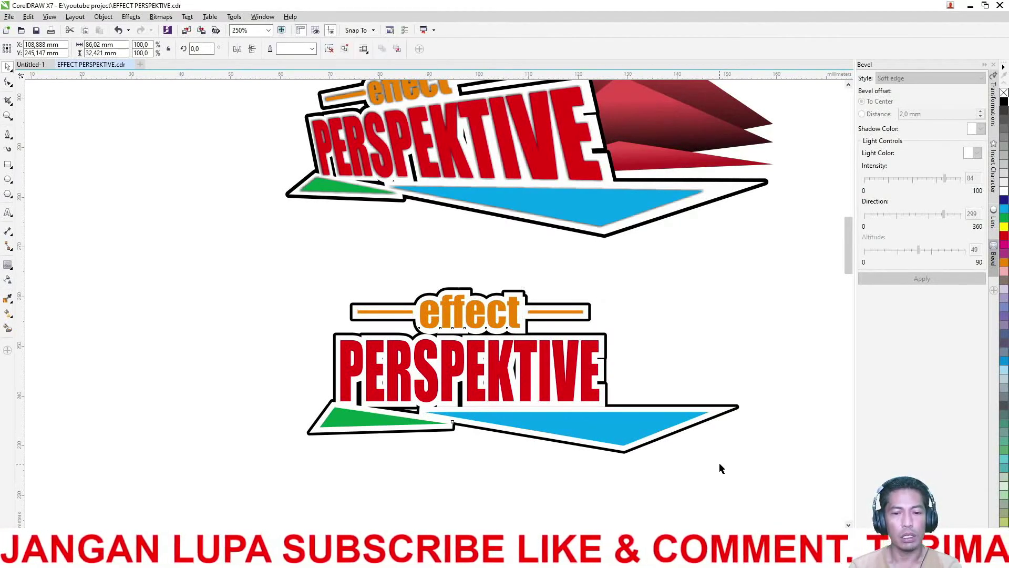
click(515, 299)
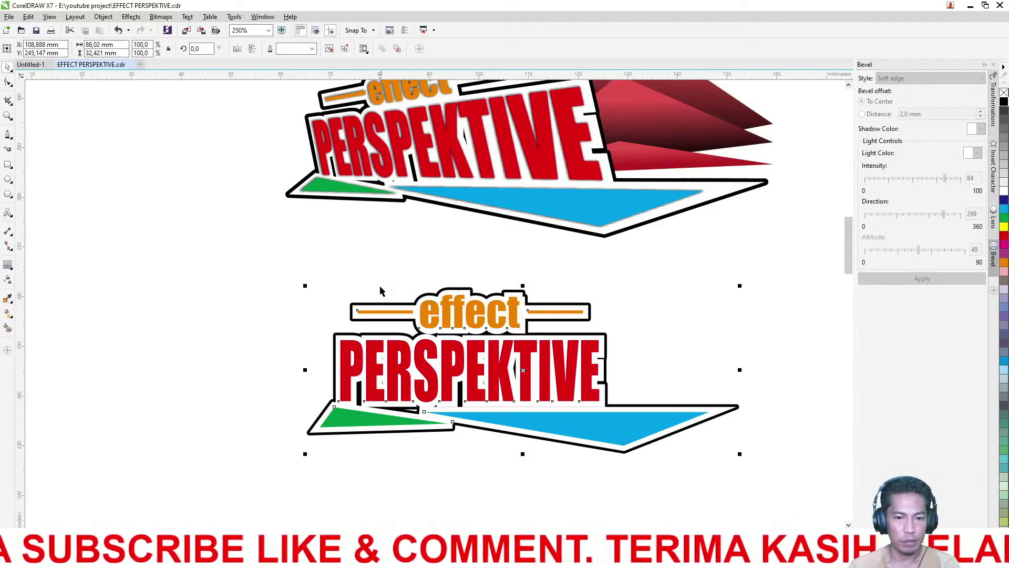
click(346, 51)
click(275, 162)
click(456, 320)
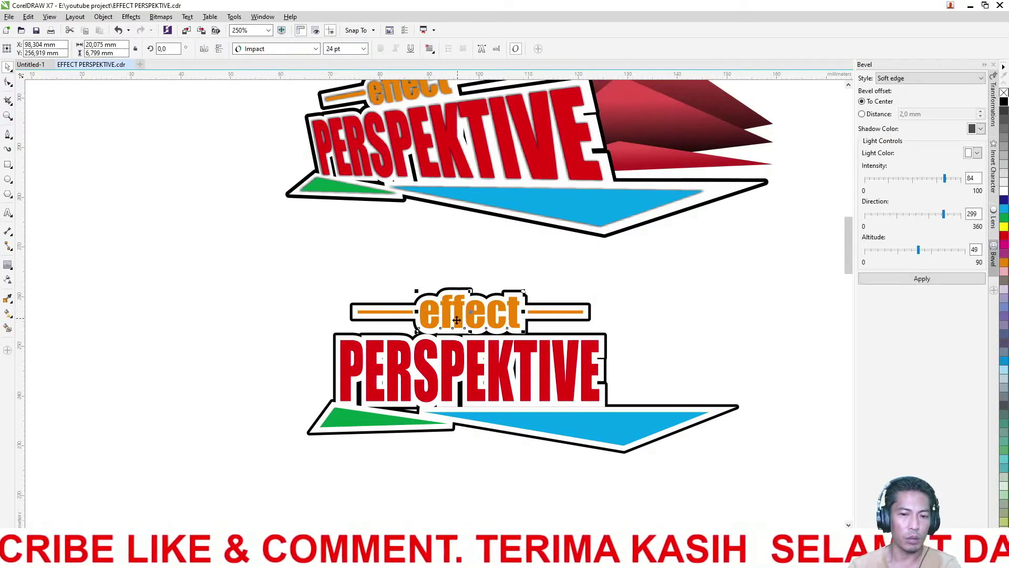
click(350, 275)
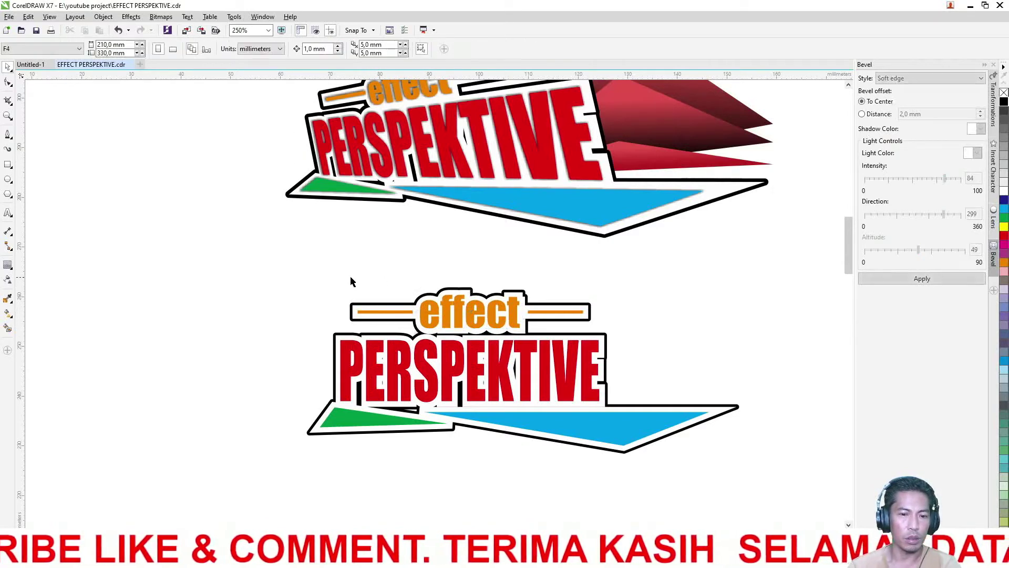
Group both orange bars, the effect and PERSPEKTIVE texts and the two triangles, leaving out the white contour shape.
click(399, 314)
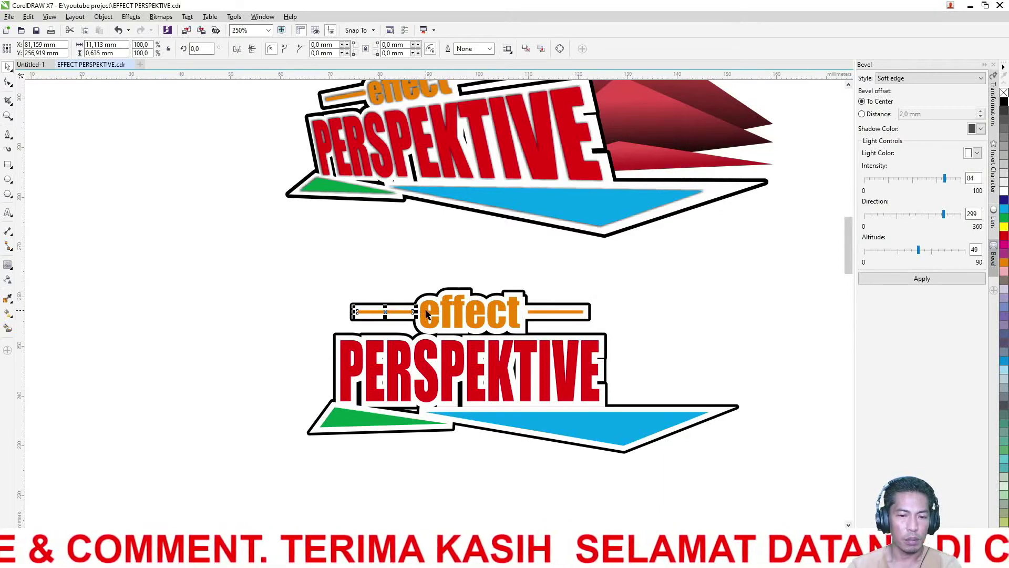
shift+click(439, 313)
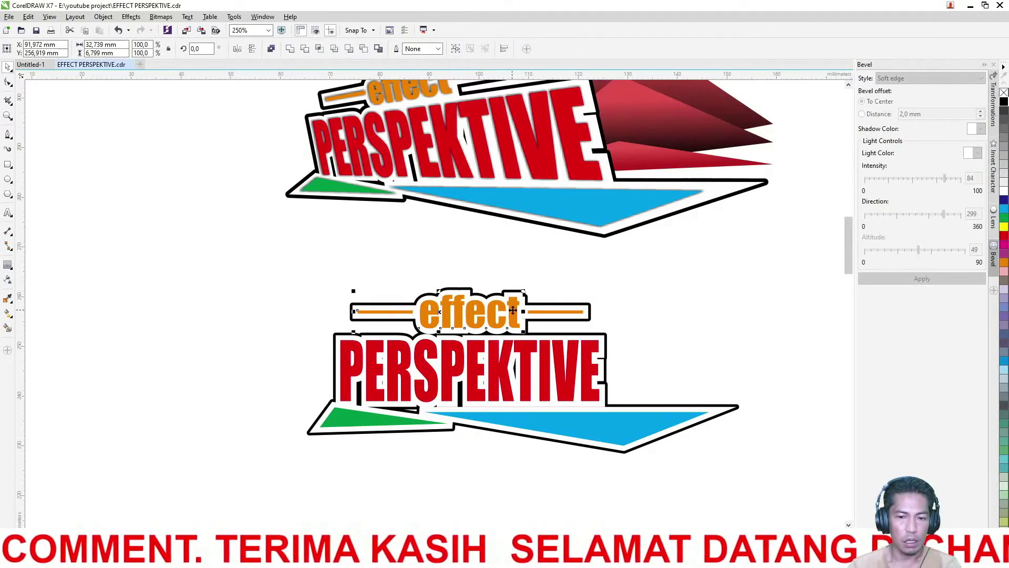
shift+click(543, 314)
shift+click(532, 347)
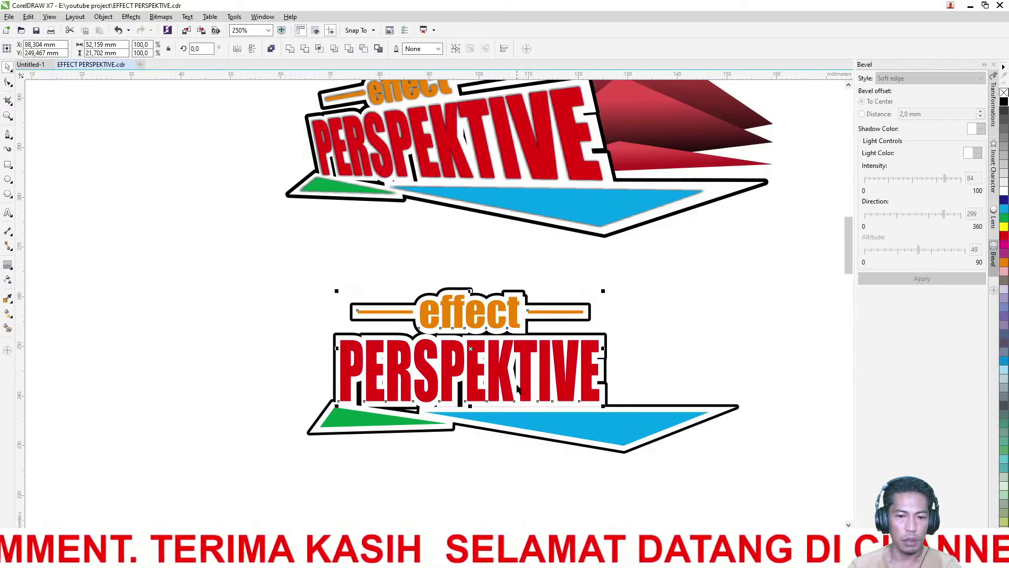
shift+click(532, 422)
shift+click(402, 417)
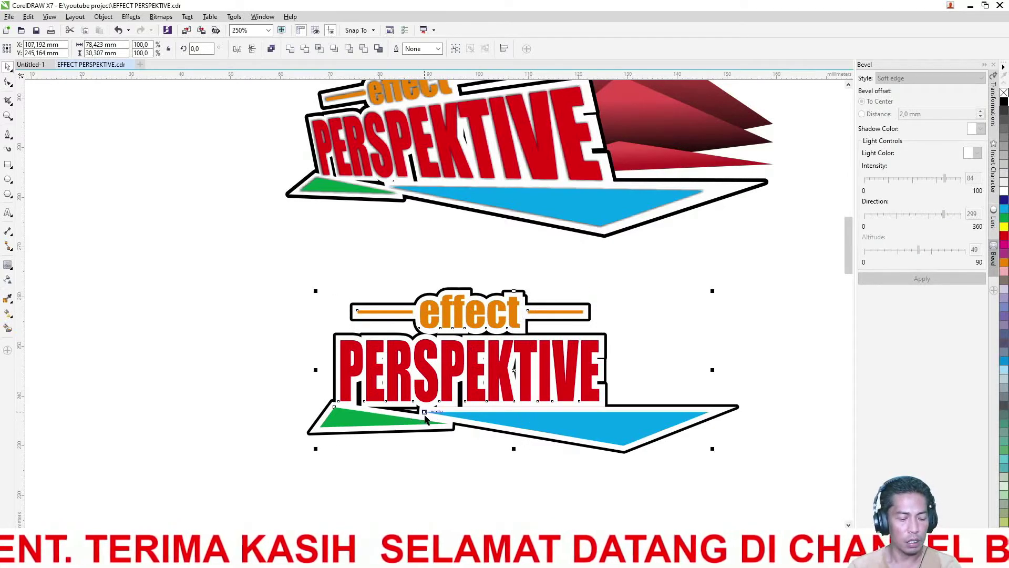
key(ctrl+g)
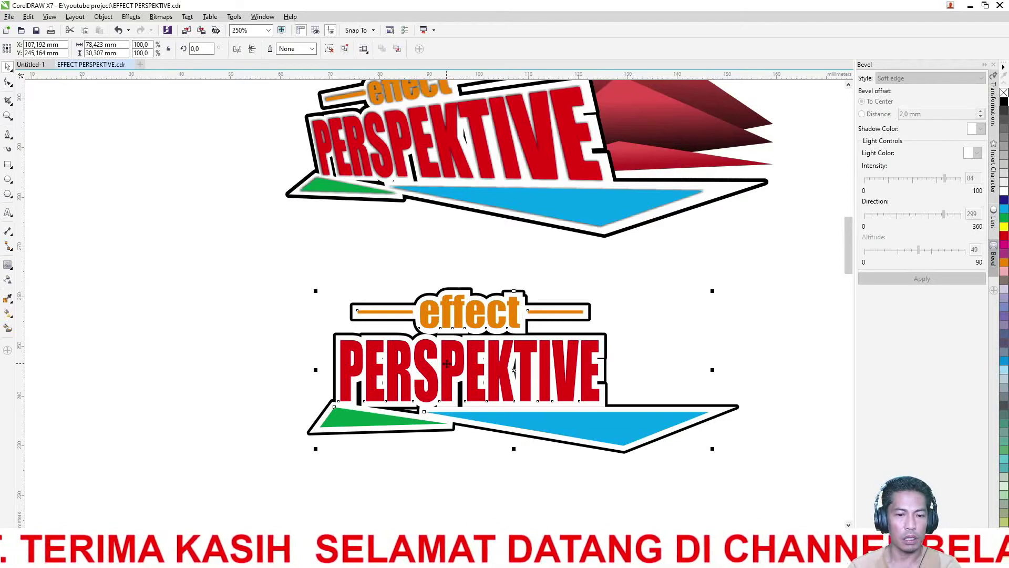
drag(445, 363, 542, 379)
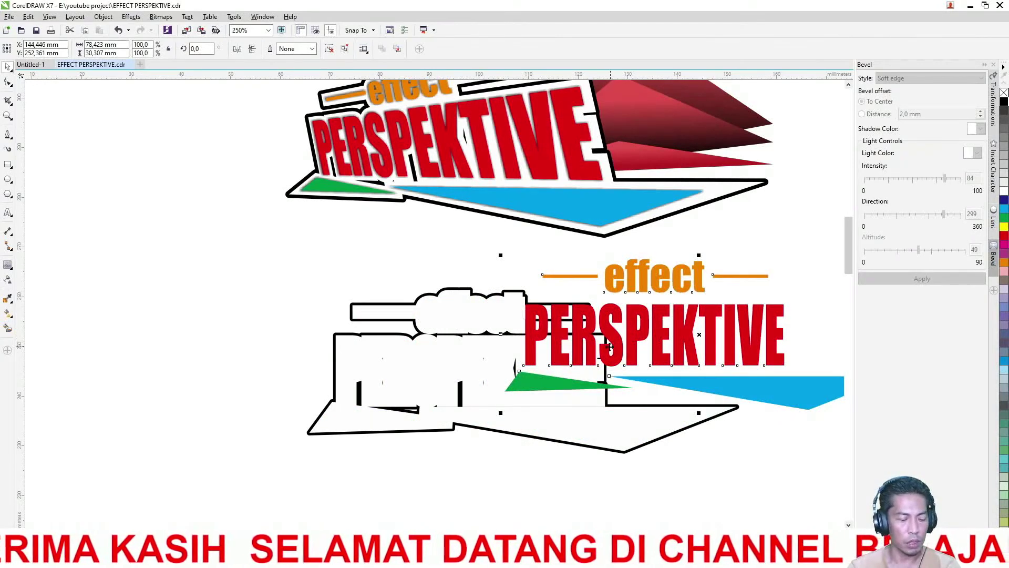
drag(608, 345, 609, 349)
key(ctrl+z)
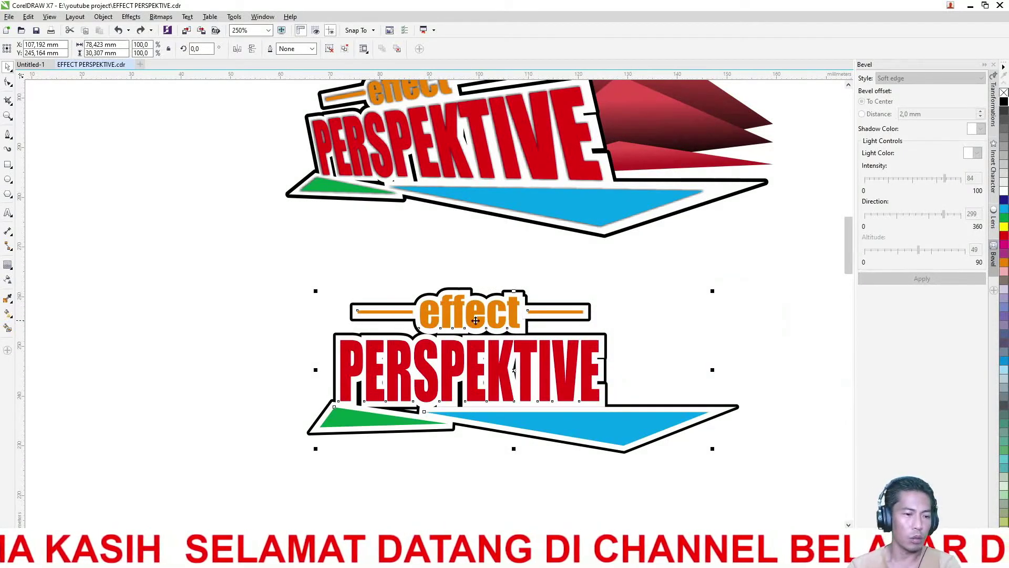
Apply a black drop shadow to the grouped texts, bars and triangles with Normal merge mode, opacity 82 and feathering 2.
click(7, 269)
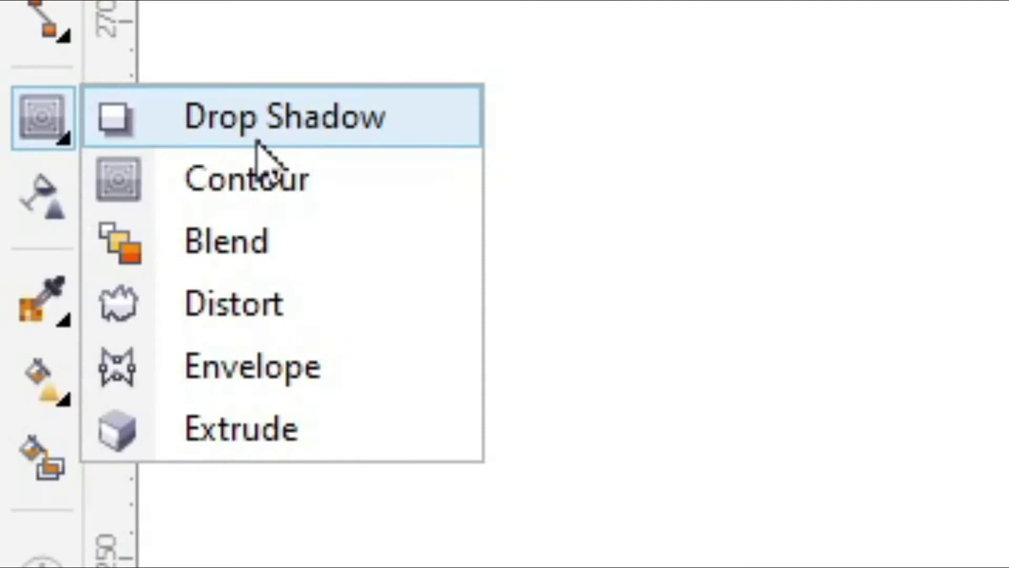
click(257, 141)
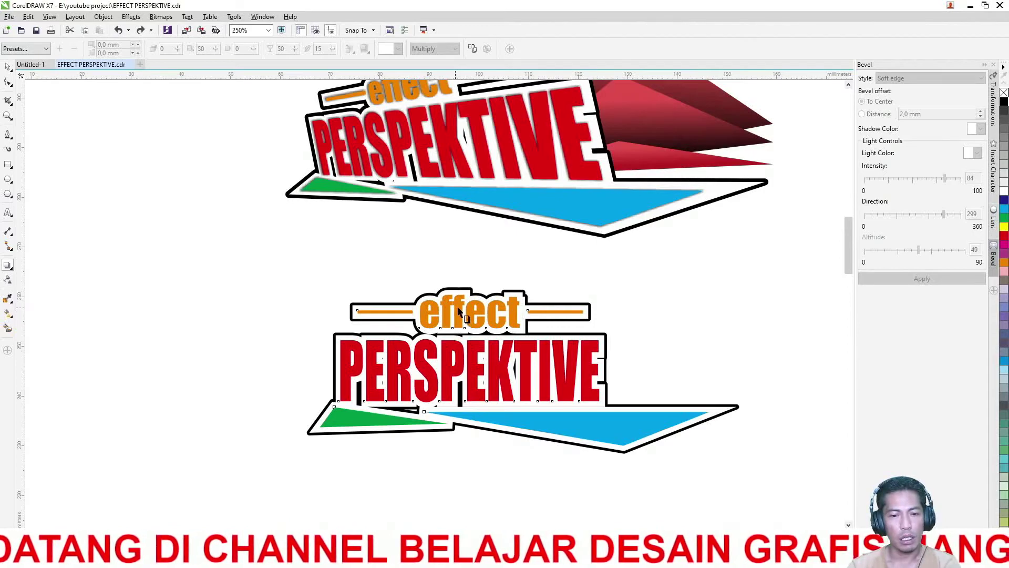
drag(459, 311, 521, 444)
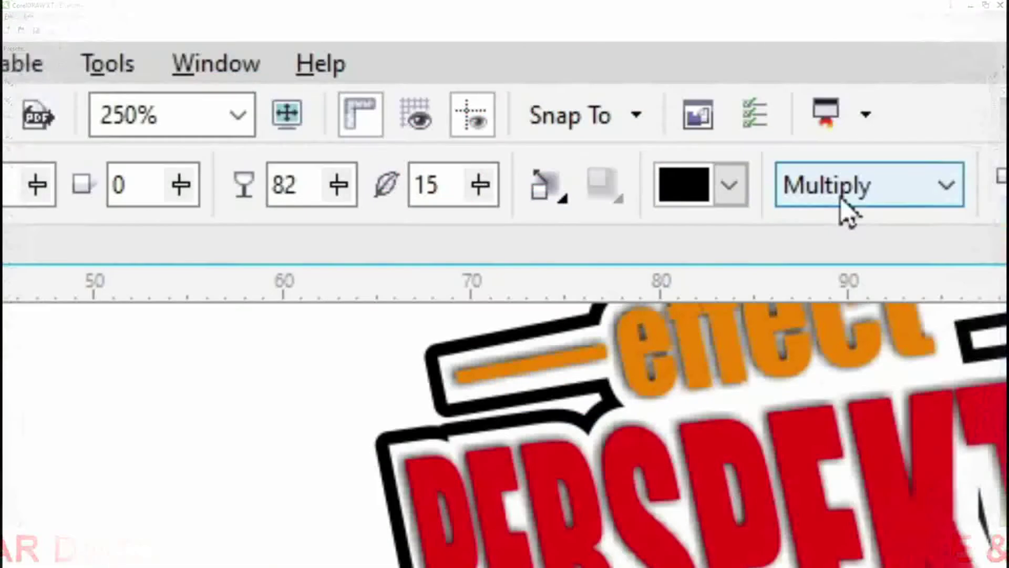
click(925, 192)
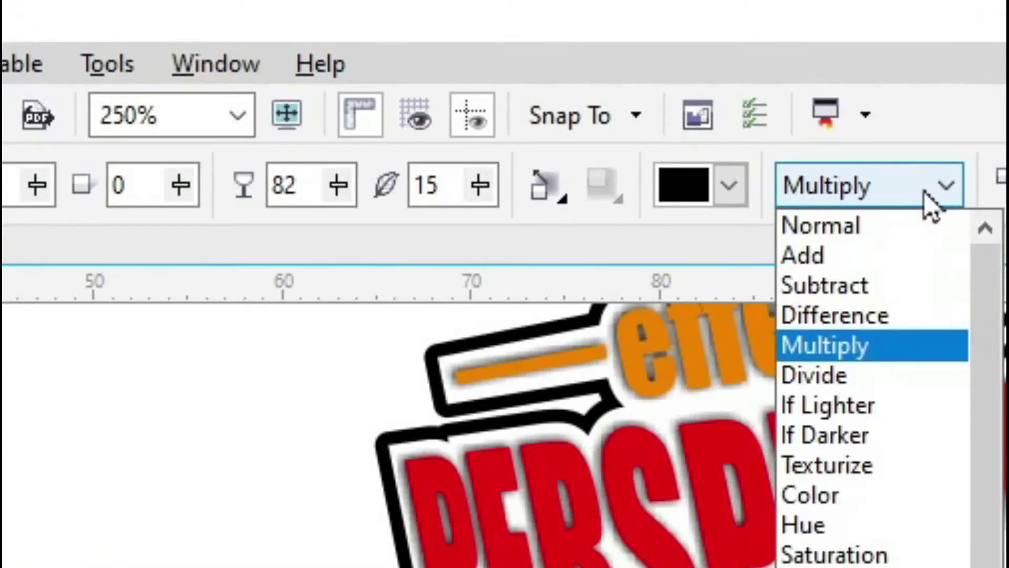
click(868, 227)
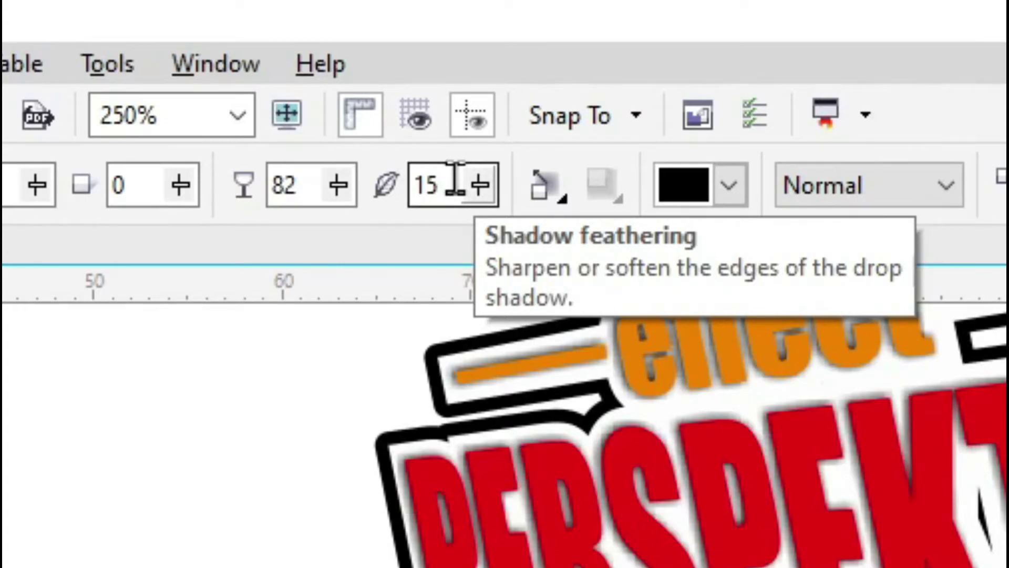
drag(455, 181, 419, 210)
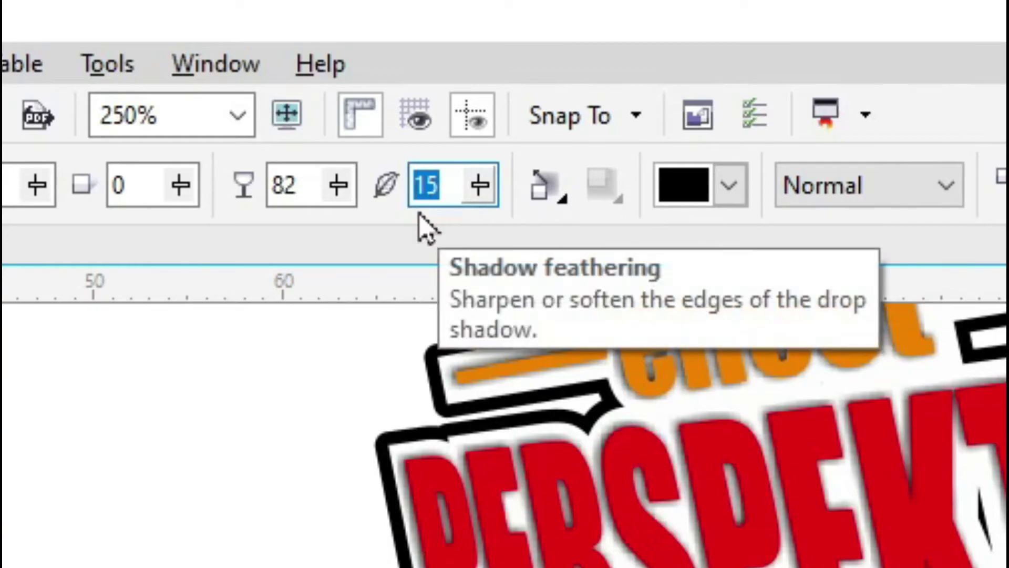
text(2)
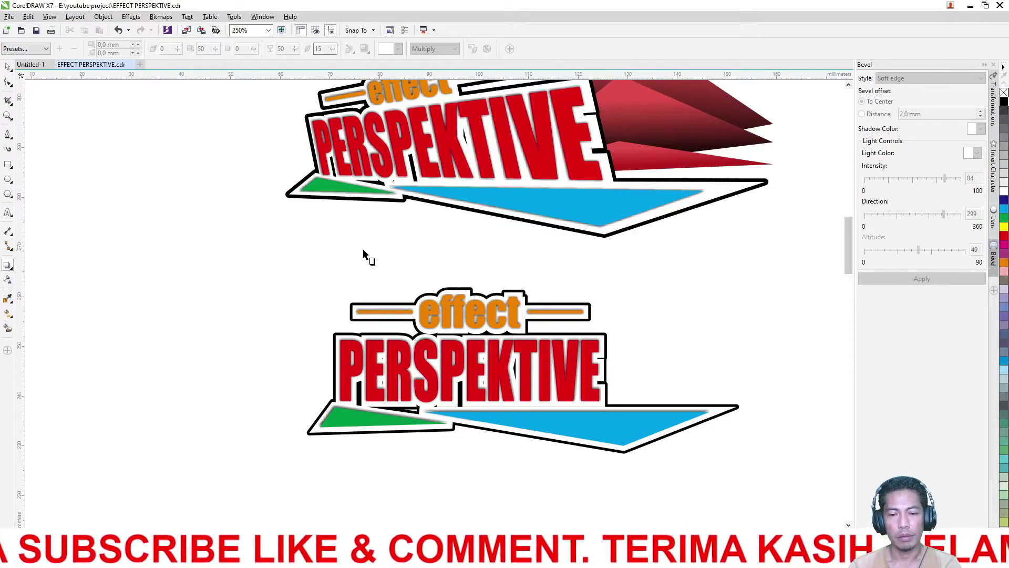
click(7, 66)
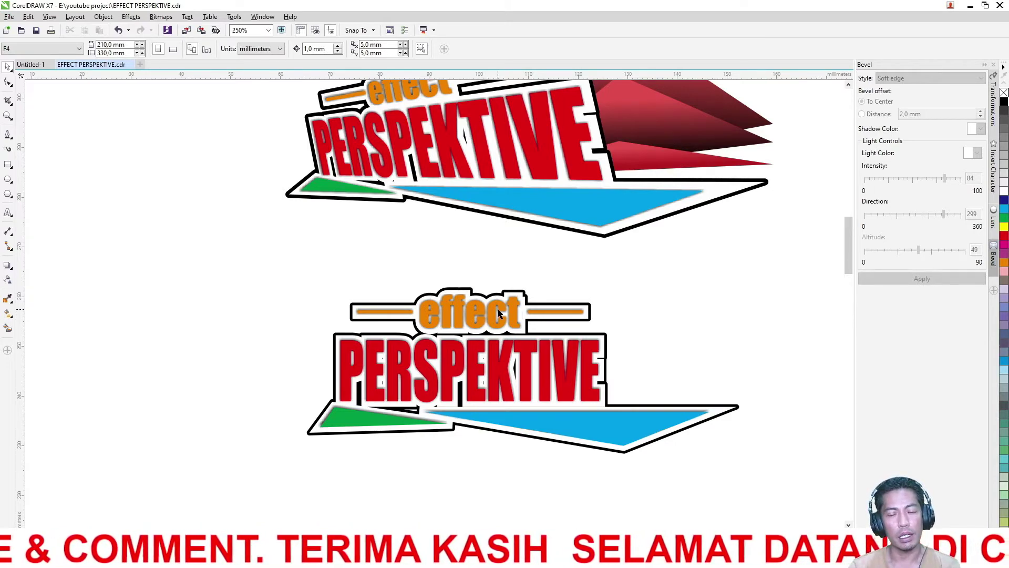
Break the drop shadow group apart, test-move the separated shadow away from the lettering and undo that move.
scroll(500, 312, up, 5)
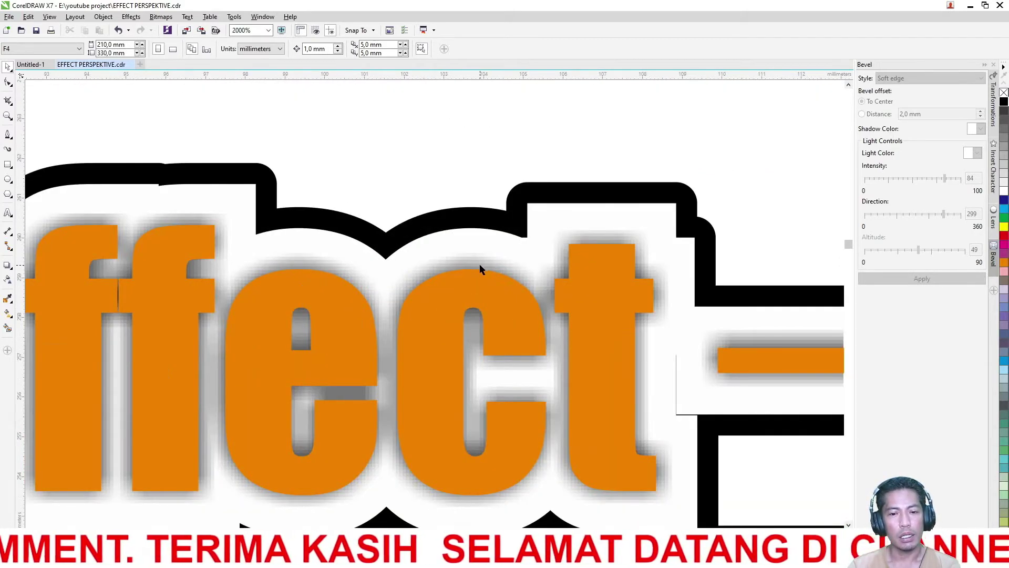
scroll(463, 265, up, 3)
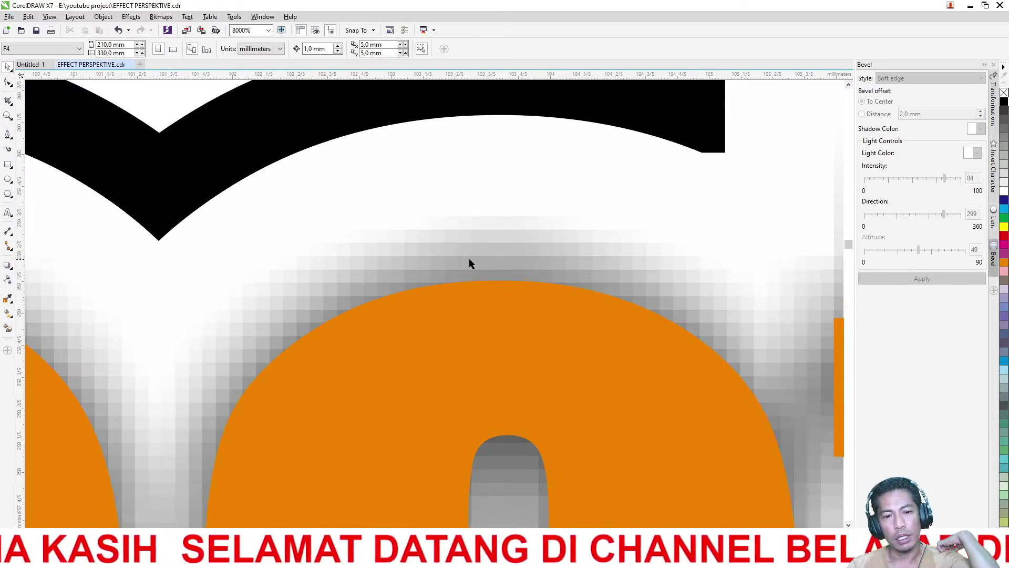
right_click(464, 255)
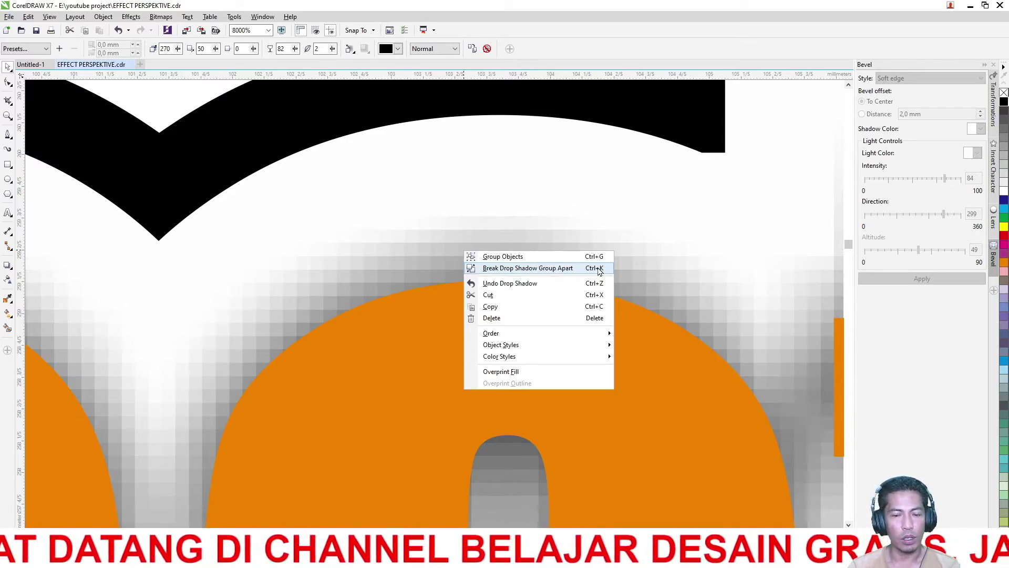
click(546, 269)
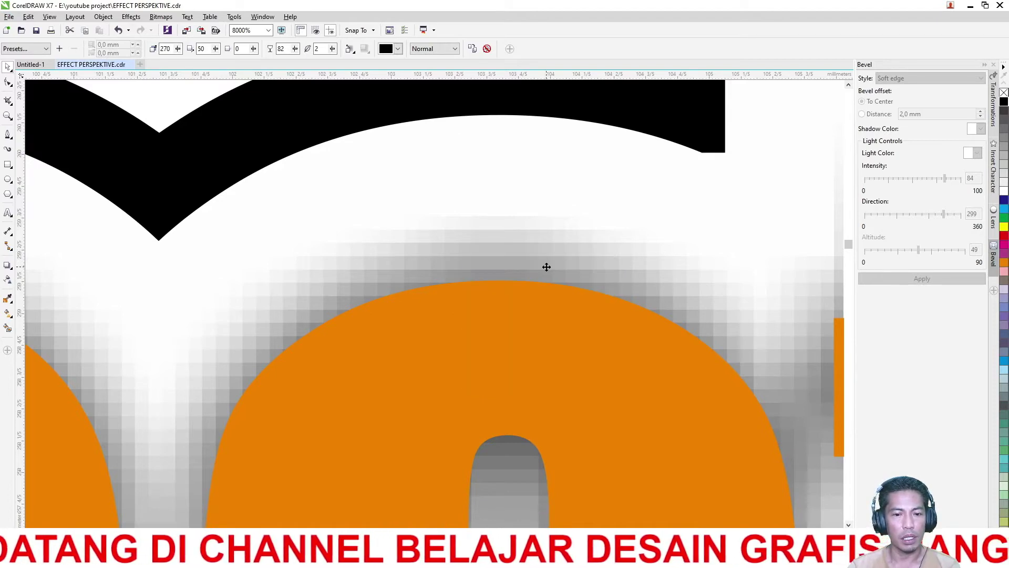
scroll(473, 262, down, 3)
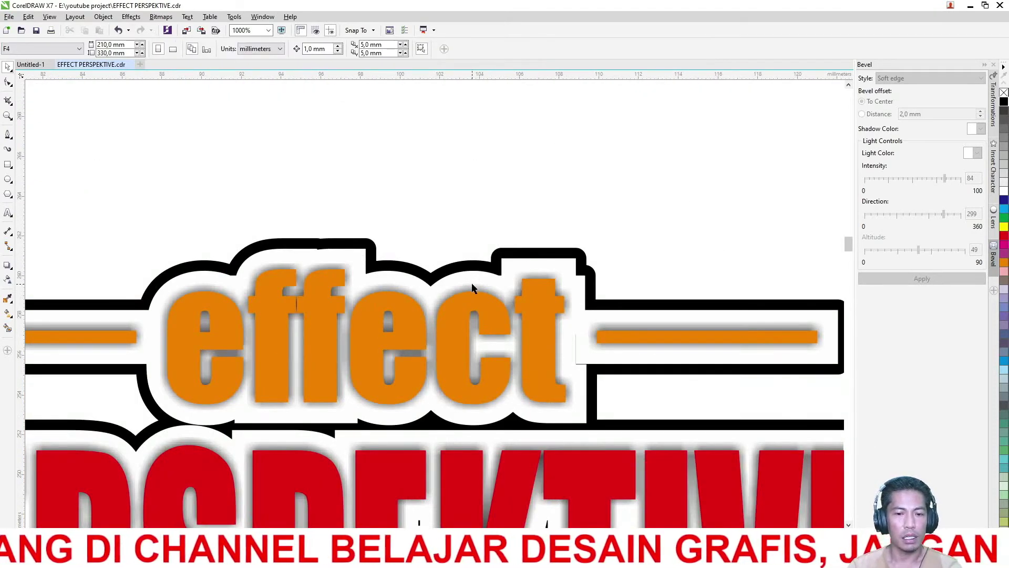
drag(472, 288, 512, 236)
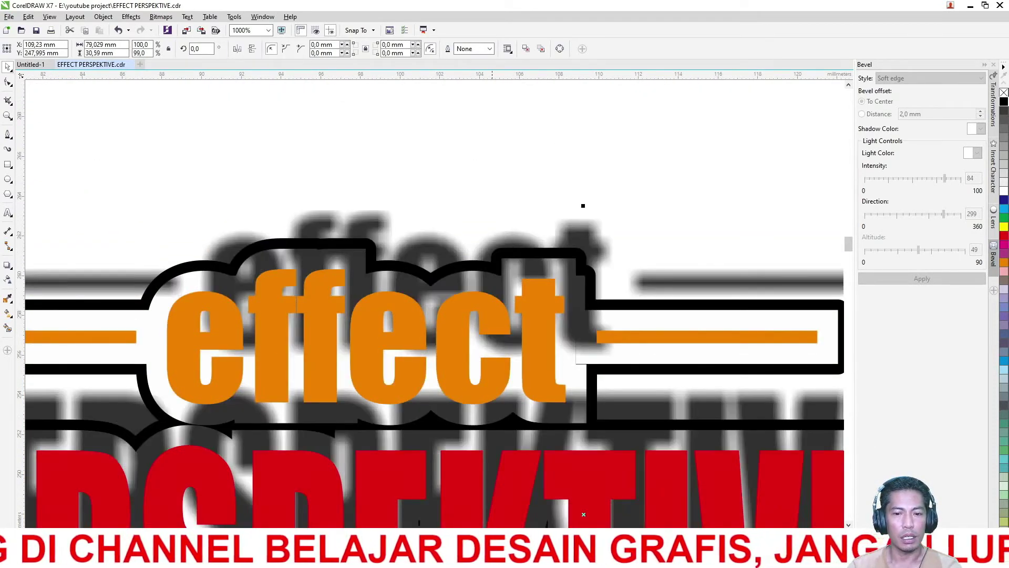
key(ctrl+z)
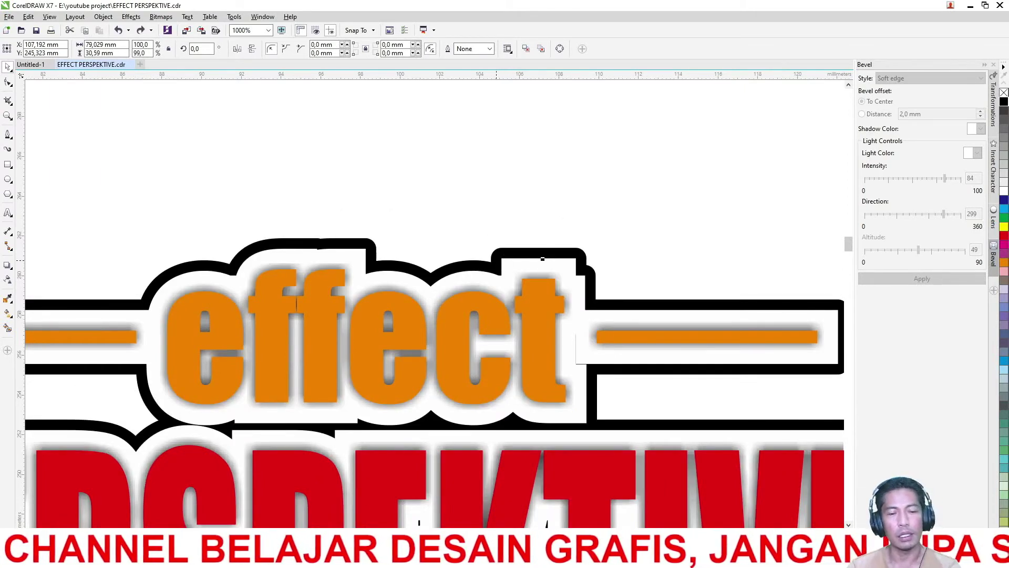
Group the new logo's lettering, bars, triangles, separated shadow and outlined white contour into one object.
scroll(351, 242, down, 3)
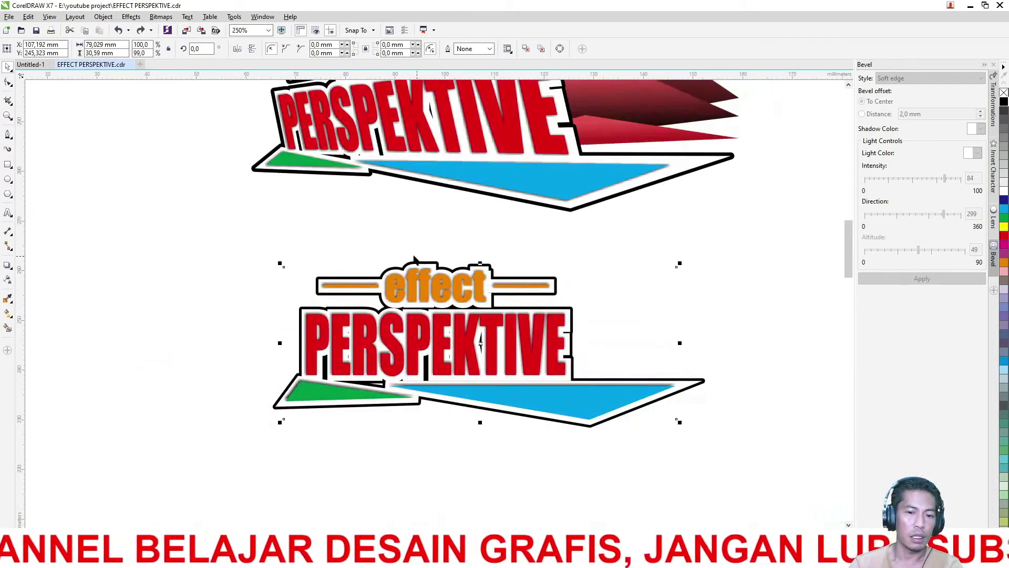
click(352, 242)
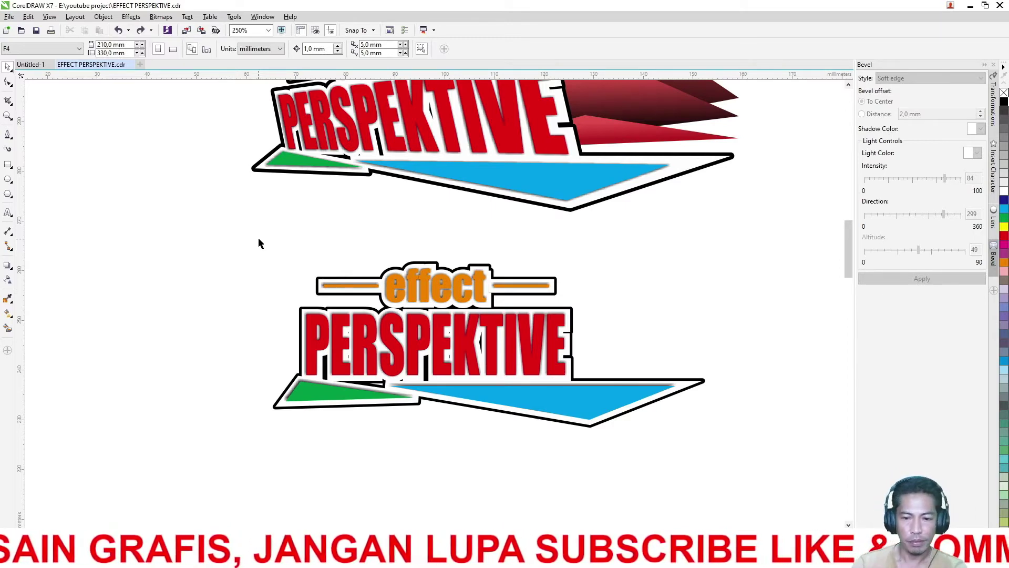
drag(164, 212, 740, 459)
key(ctrl+g)
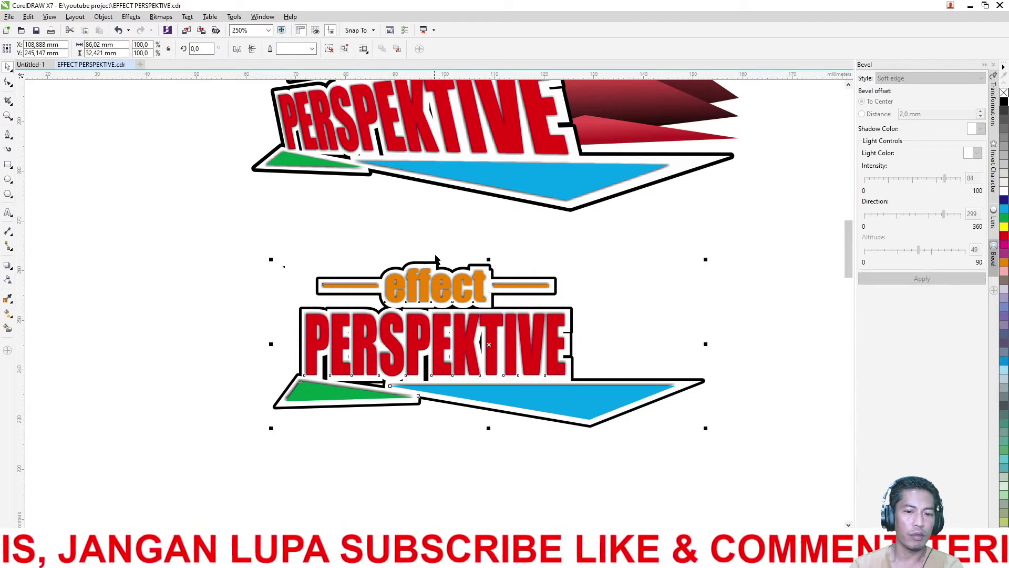
Try adding perspective to the grouped logo by lowering the grid's upper-left corner, and undo the distortion.
scroll(440, 268, down, 2)
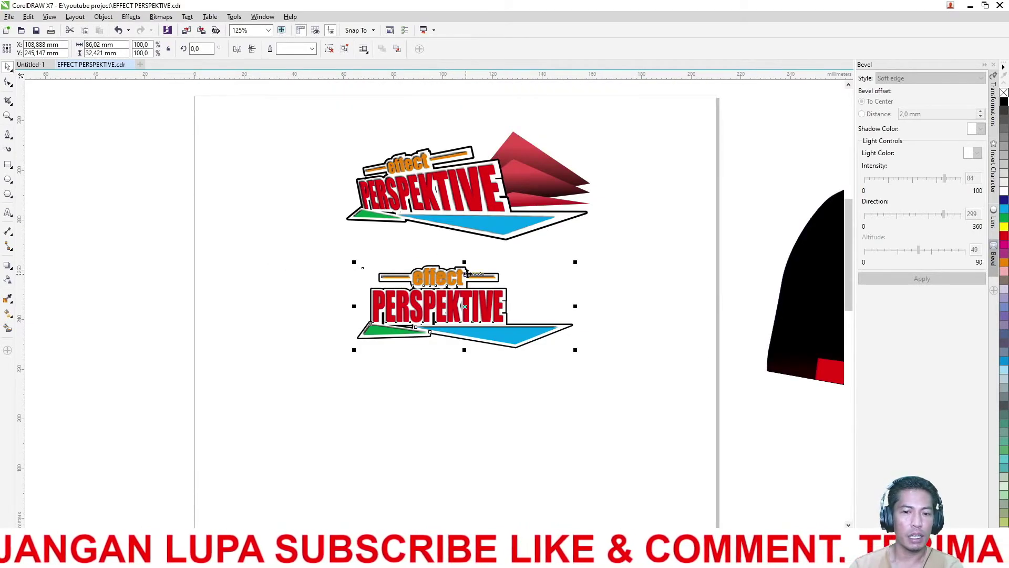
click(132, 16)
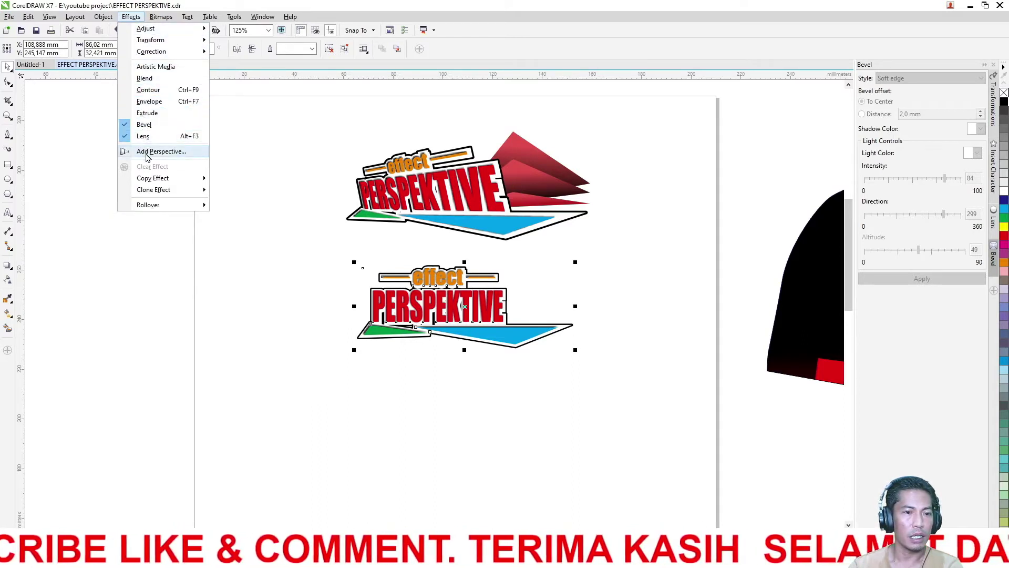
click(173, 152)
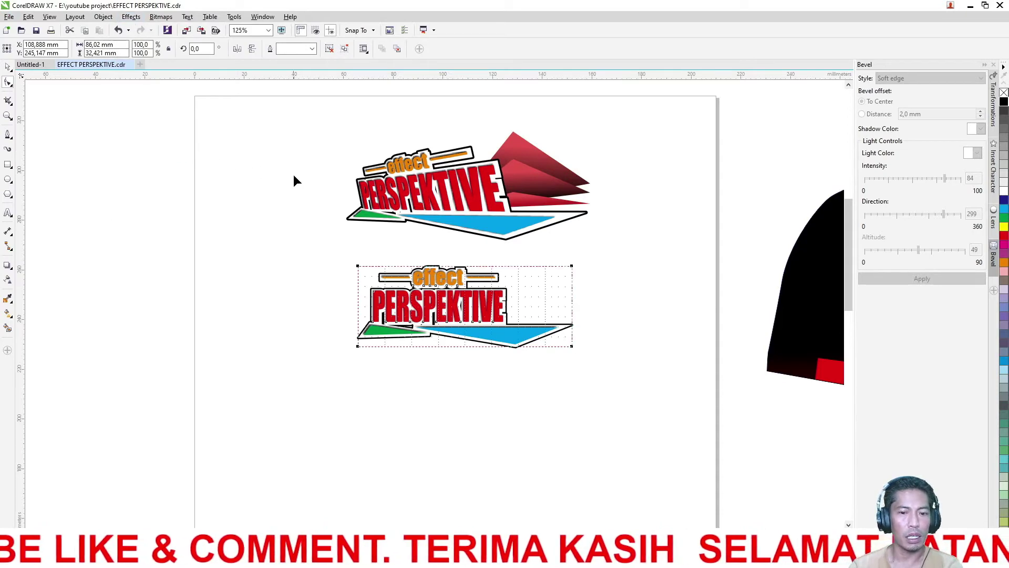
scroll(404, 305, up, 2)
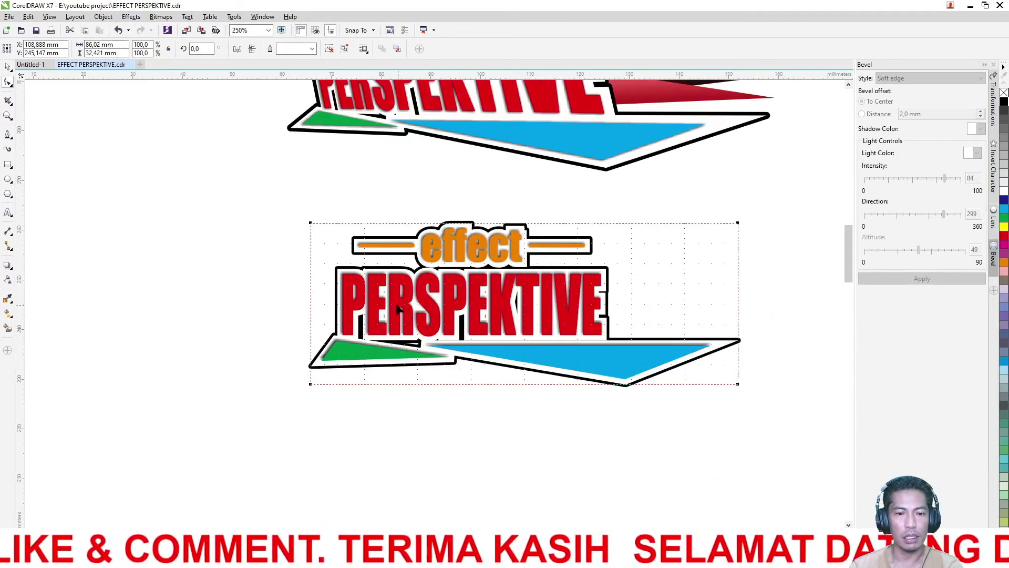
drag(310, 224, 309, 257)
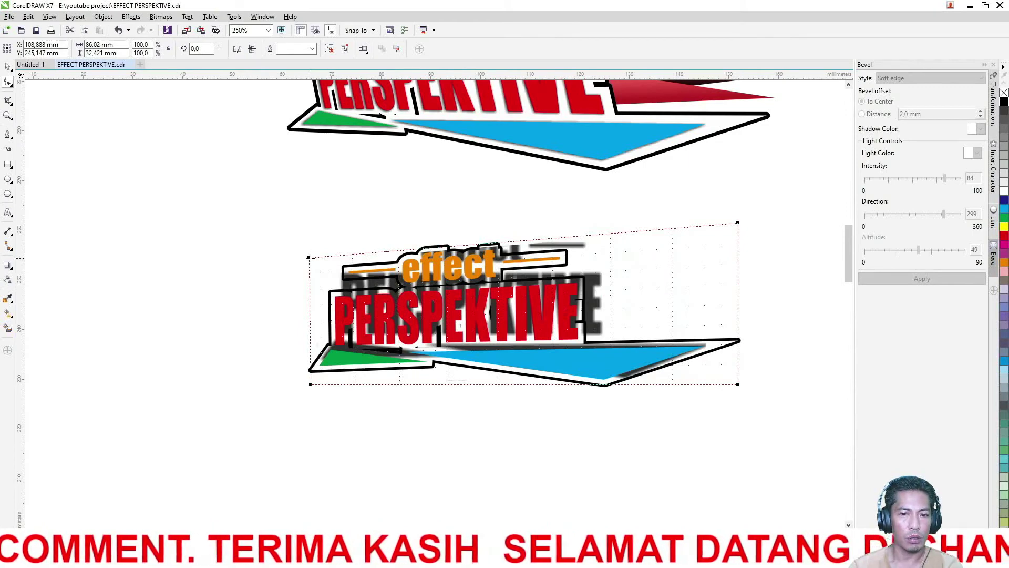
key(ctrl+z)
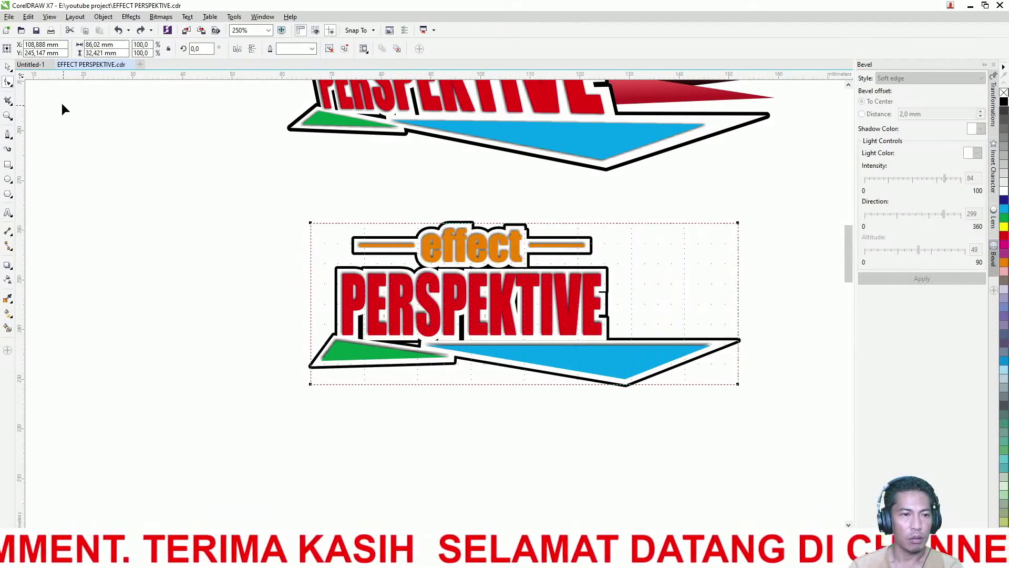
Move the grouped logo about 13 mm to the left beneath the finished example.
click(8, 67)
drag(198, 175, 812, 446)
drag(490, 228, 424, 228)
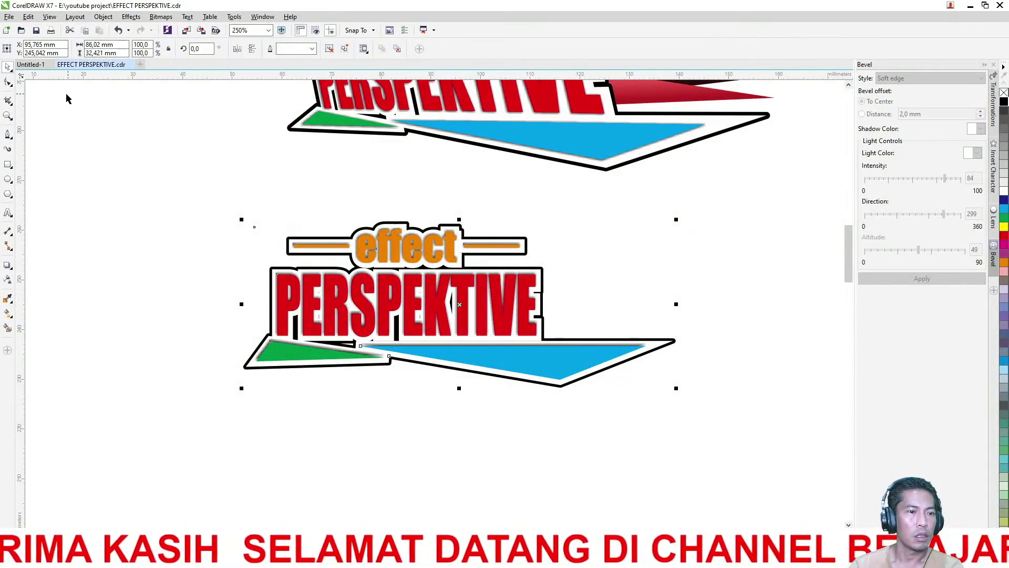
Try a perspective with the upper-left corner lowered and the upper-right corner raised inward, and undo it.
click(129, 20)
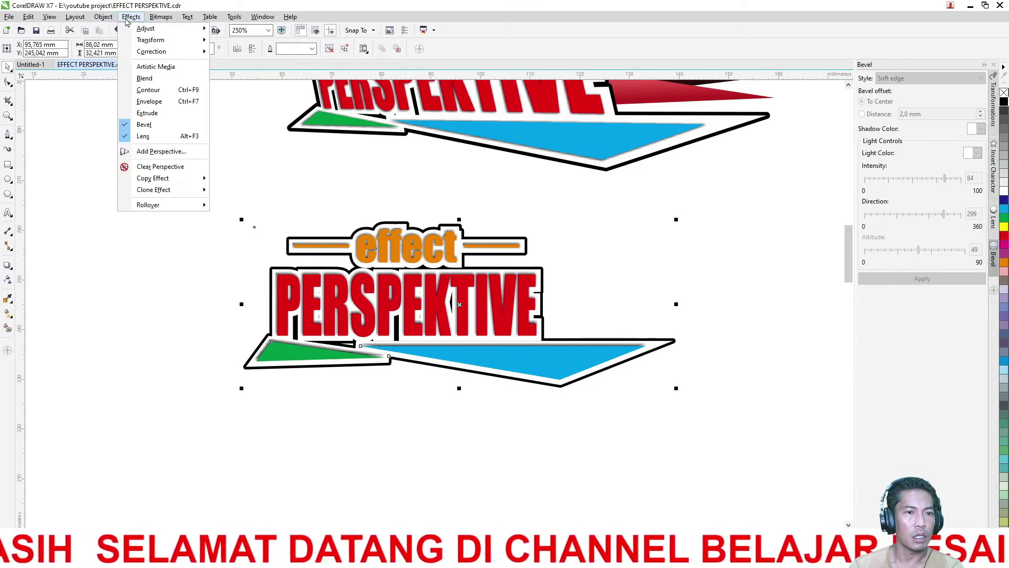
click(139, 151)
drag(245, 222, 246, 264)
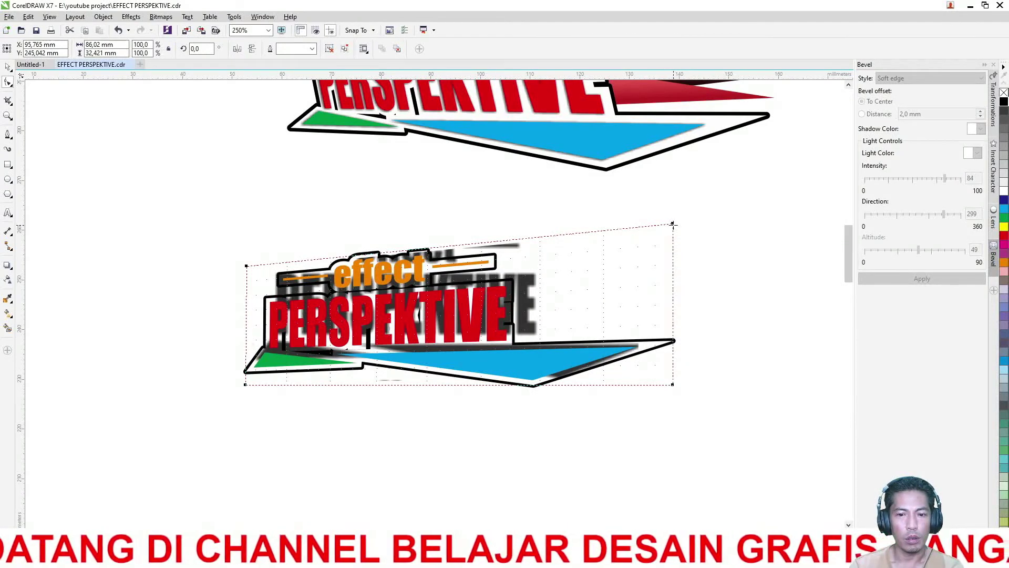
drag(672, 226, 651, 208)
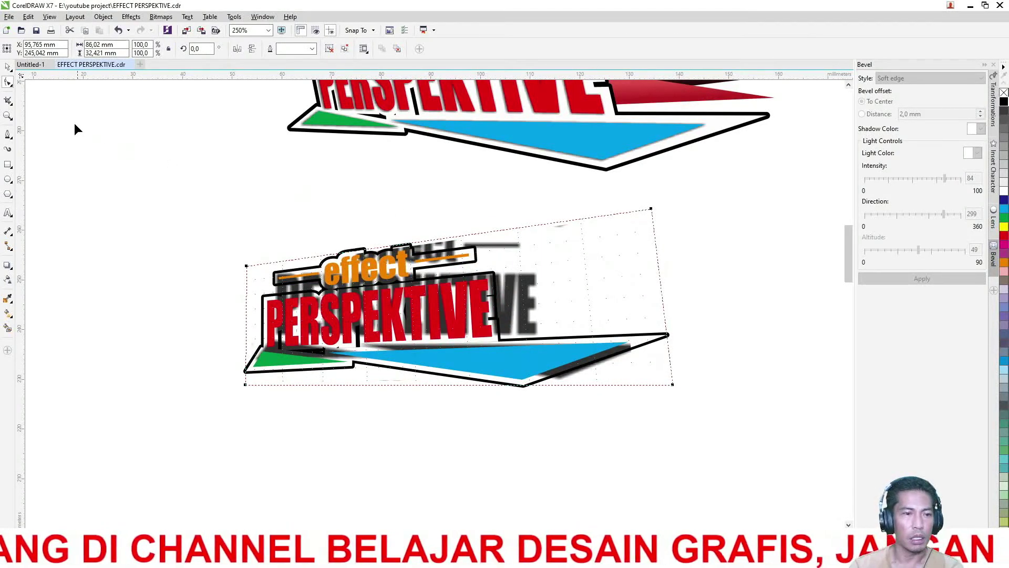
click(8, 67)
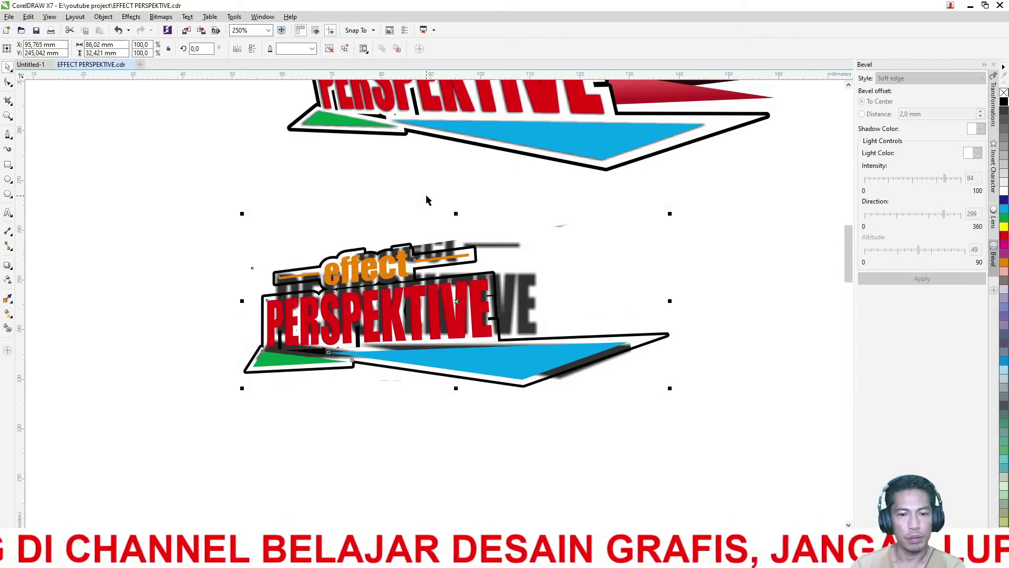
click(576, 271)
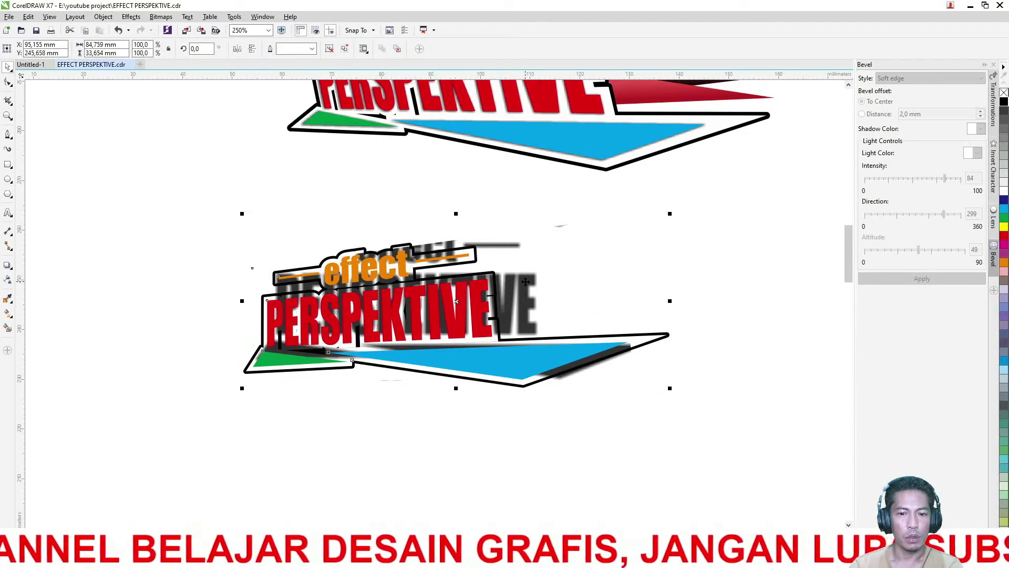
drag(526, 282, 576, 268)
key(ctrl+z)
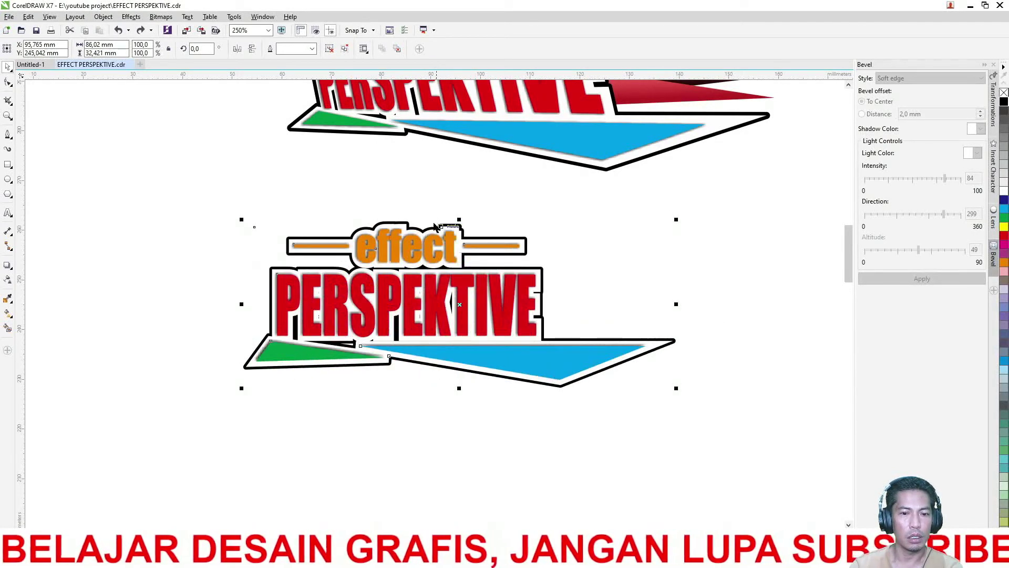
Select the separated drop shadow inside the logo group and delete it.
click(397, 209)
scroll(405, 241, up, 2)
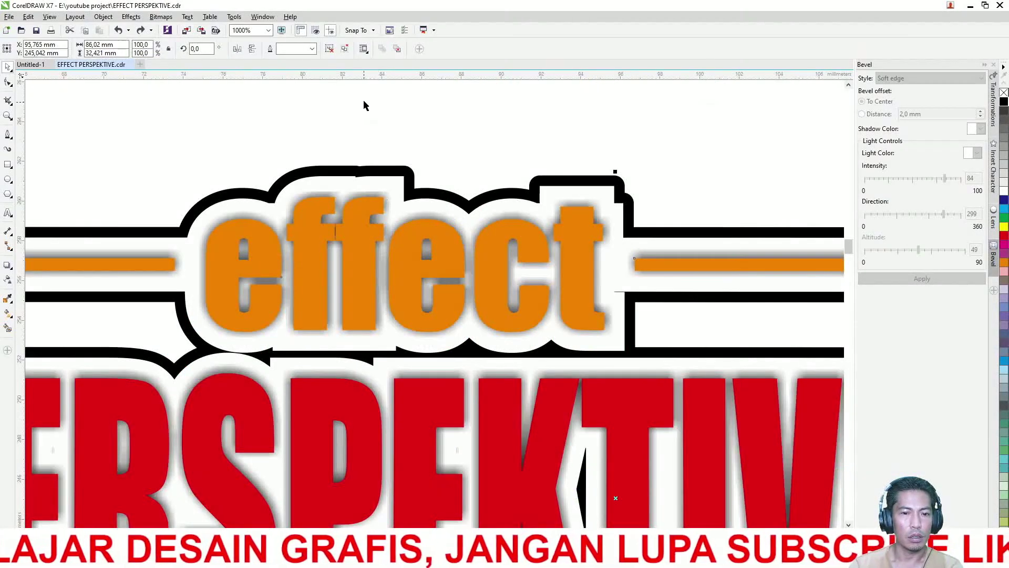
click(416, 176)
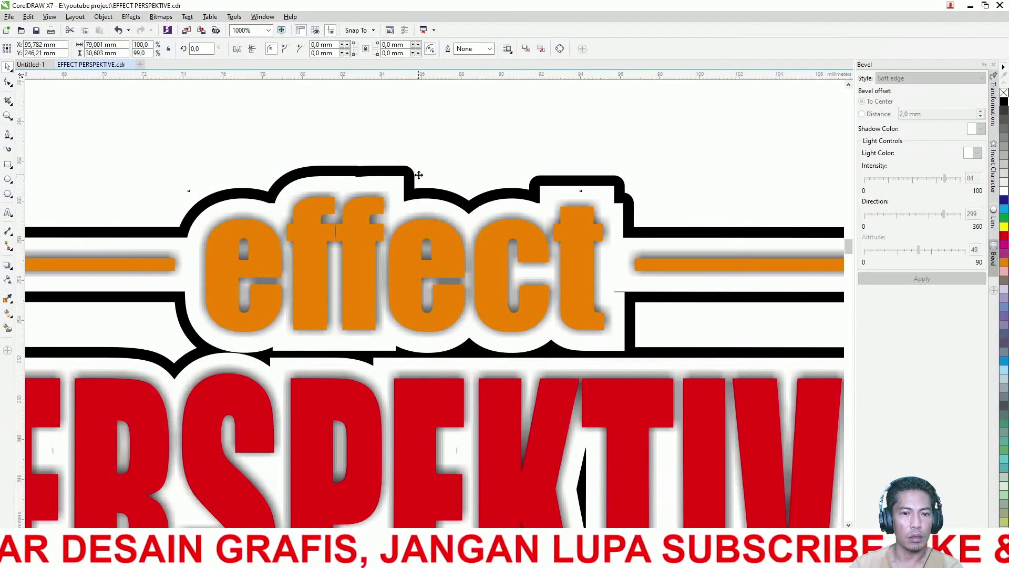
key(Escape)
scroll(409, 225, down, 2)
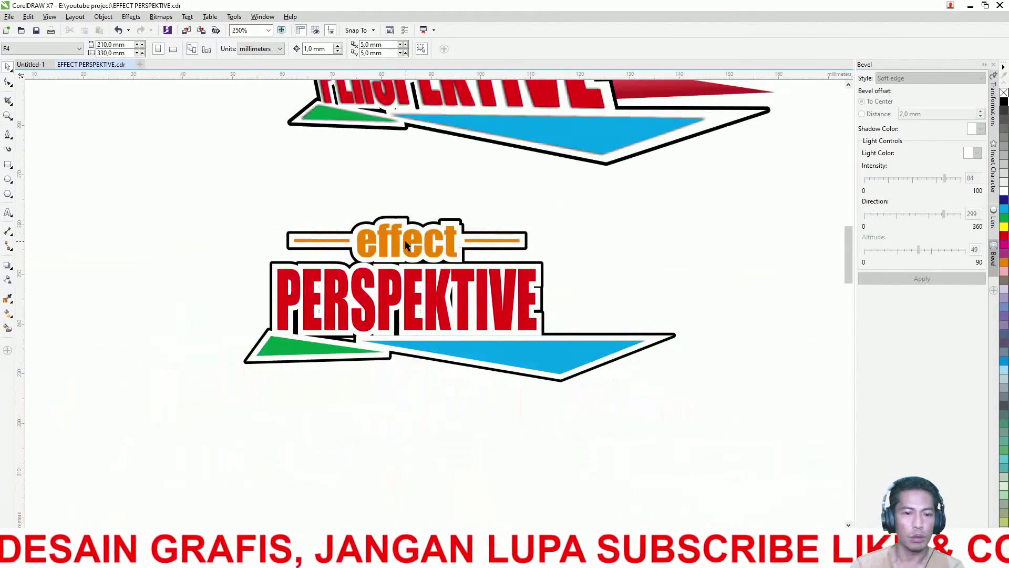
Add perspective to the shadowless logo group and lower the upper-left corner of its perspective grid.
drag(164, 198, 712, 433)
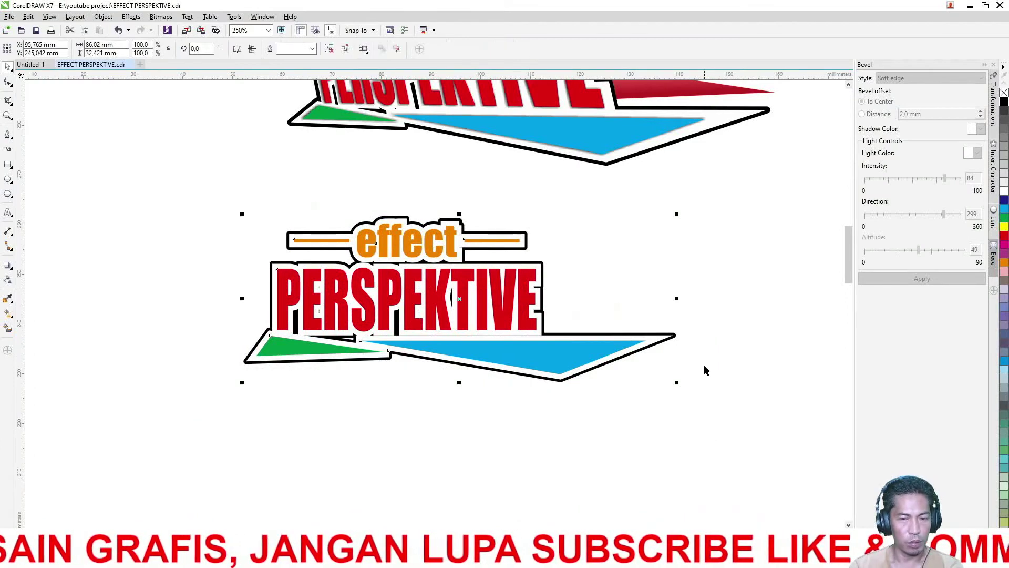
key(Escape)
click(493, 302)
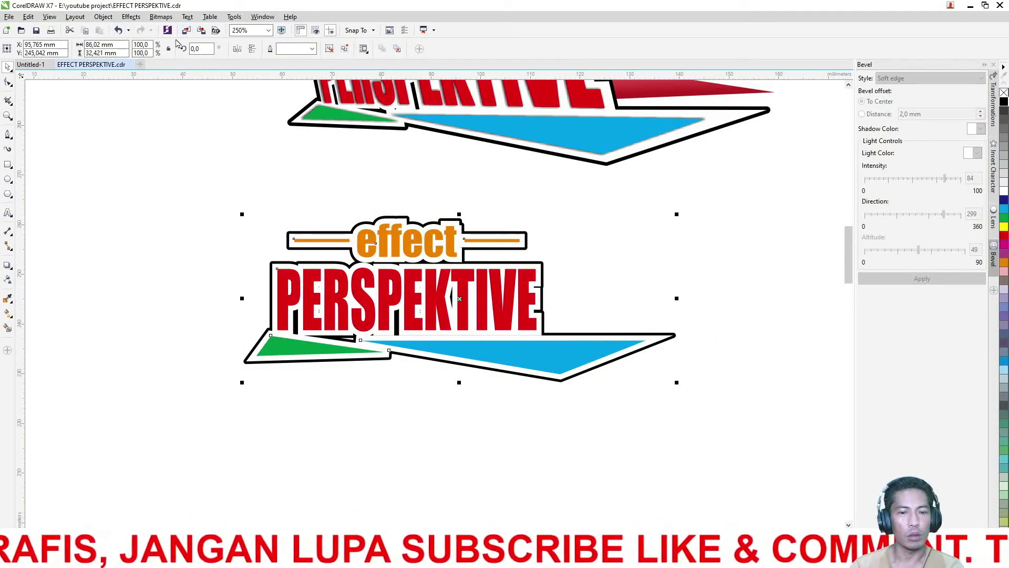
click(132, 17)
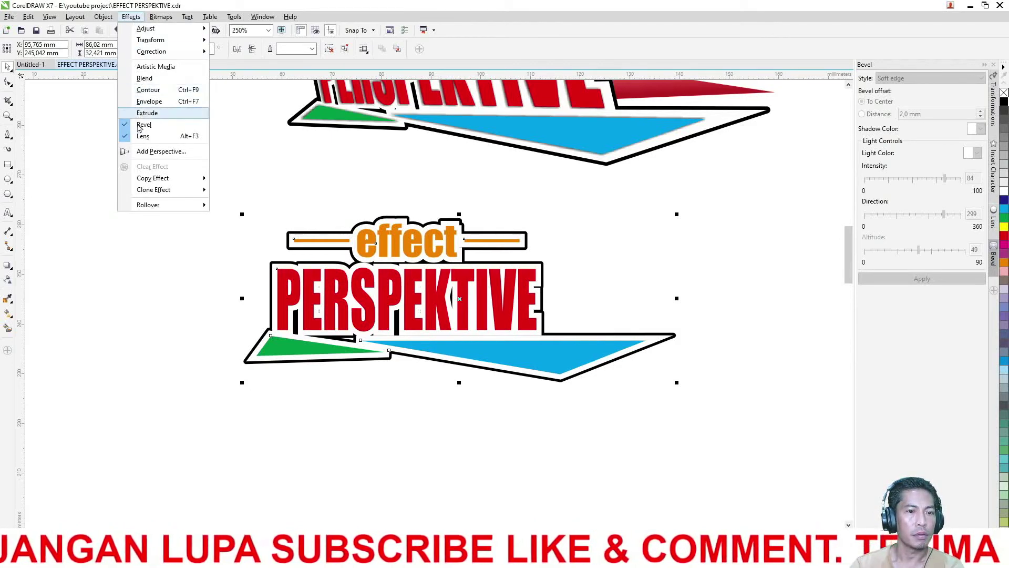
click(142, 152)
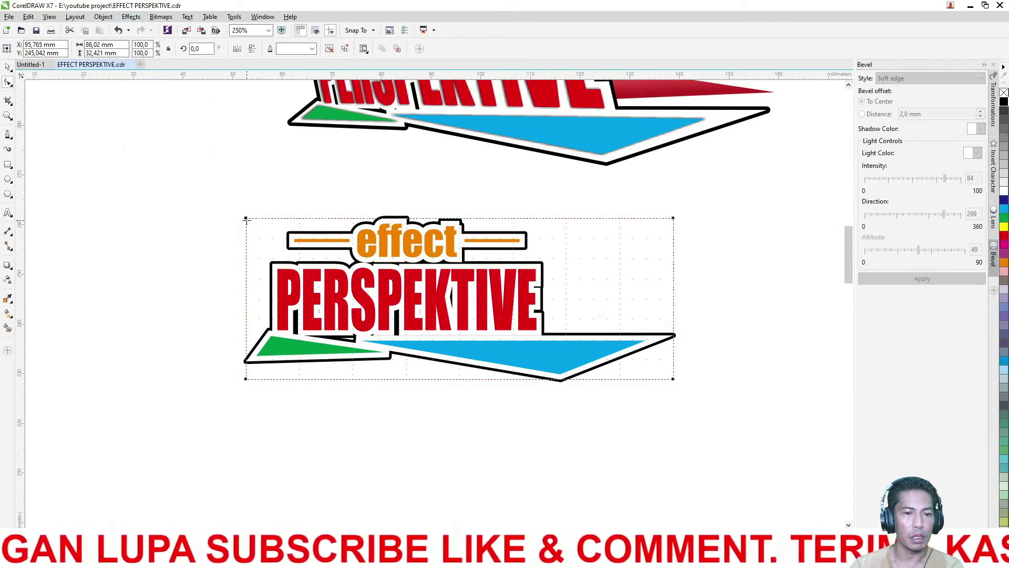
drag(246, 218, 244, 268)
Refine the logo's perspective by raising the grid's upper-right corner and shifting its upper-left corner outward and slightly down.
scroll(387, 322, down, 2)
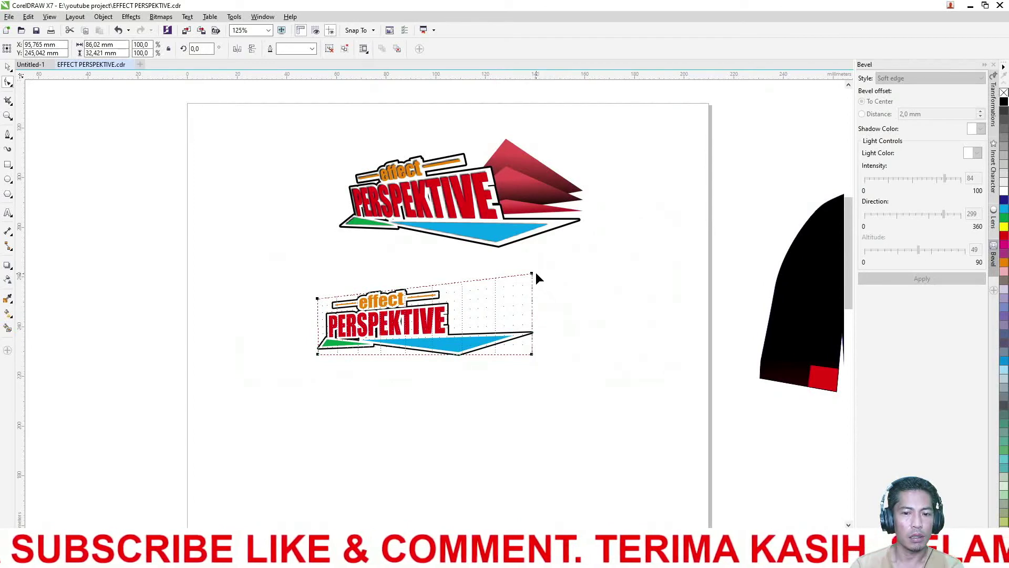
drag(533, 273, 522, 263)
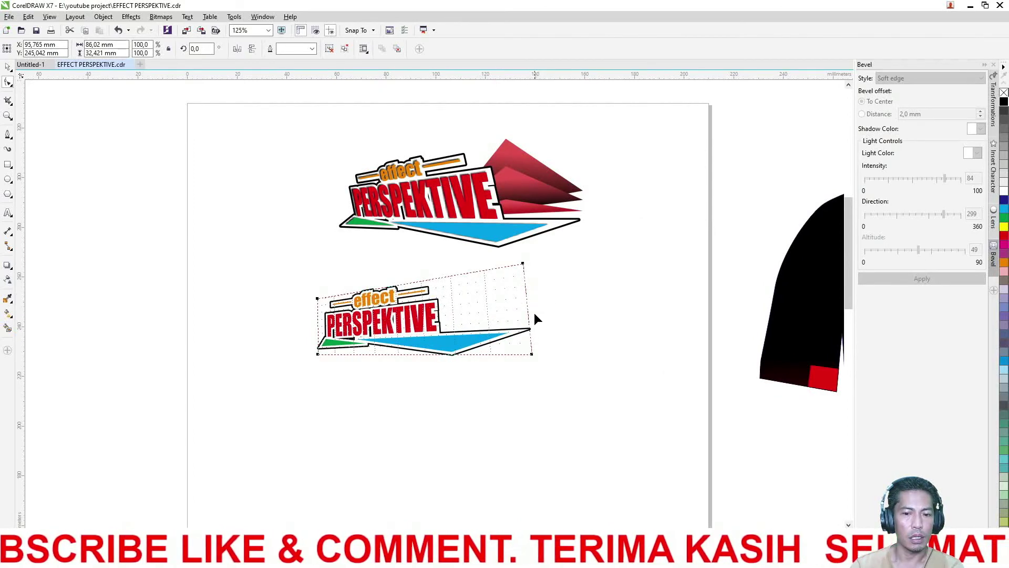
drag(318, 298, 308, 297)
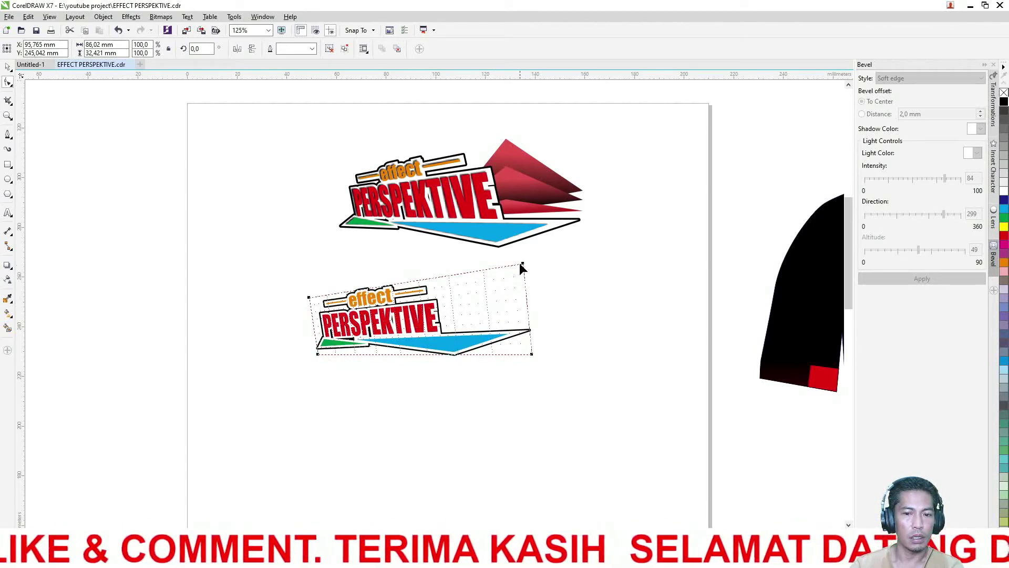
mouse_move(523, 263)
mouse_down()
mouse_move(516, 248)
mouse_move(527, 253)
mouse_up()
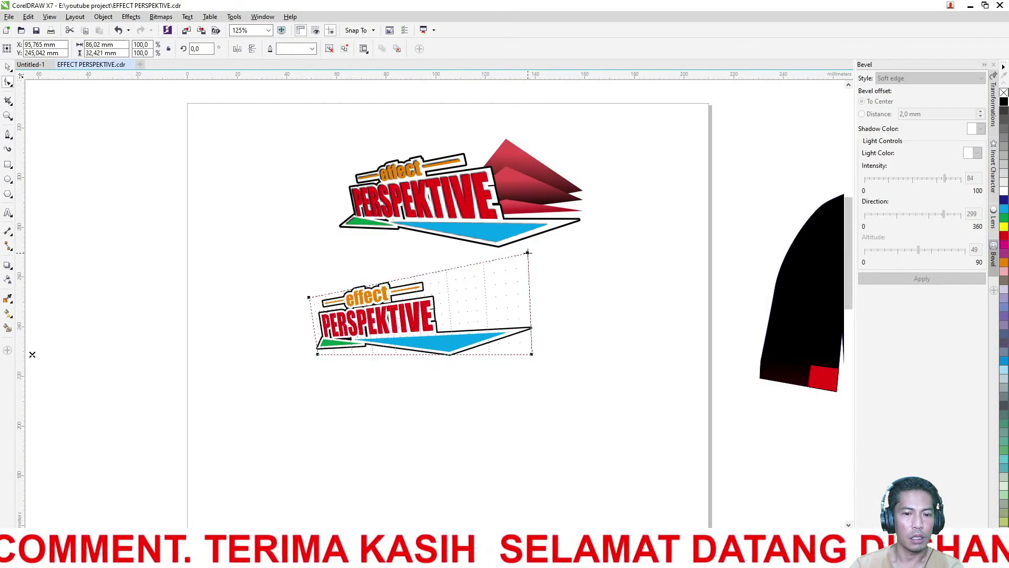
drag(309, 296, 309, 299)
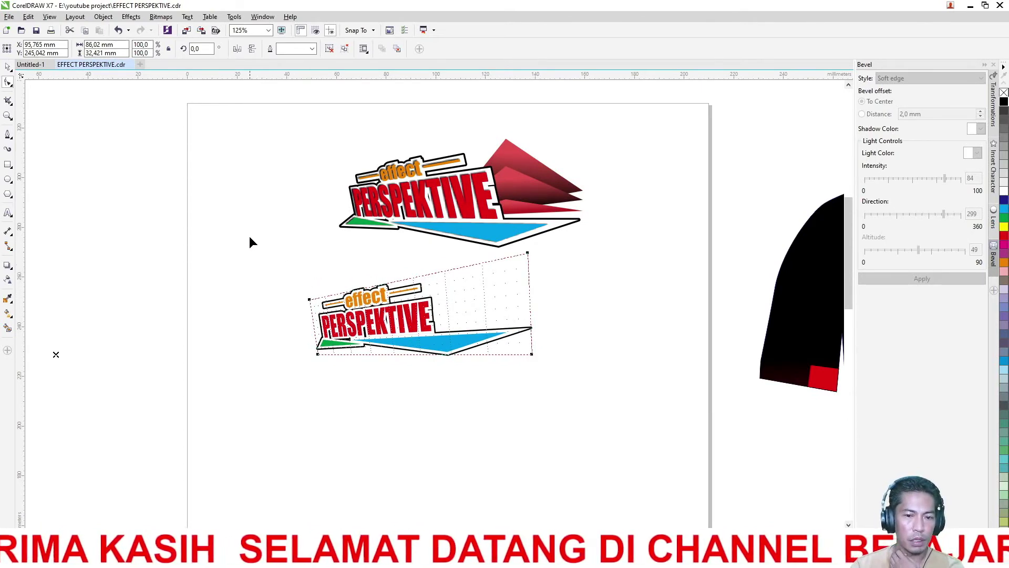
Move the perspective logo down and to the right, clear of the finished example, and deselect it.
click(8, 67)
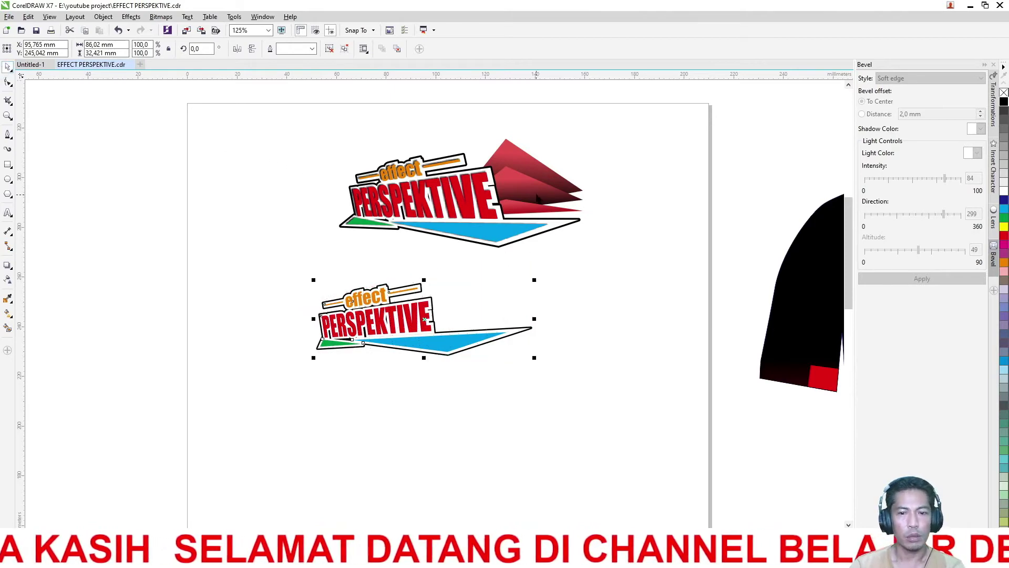
drag(463, 344, 505, 389)
click(508, 295)
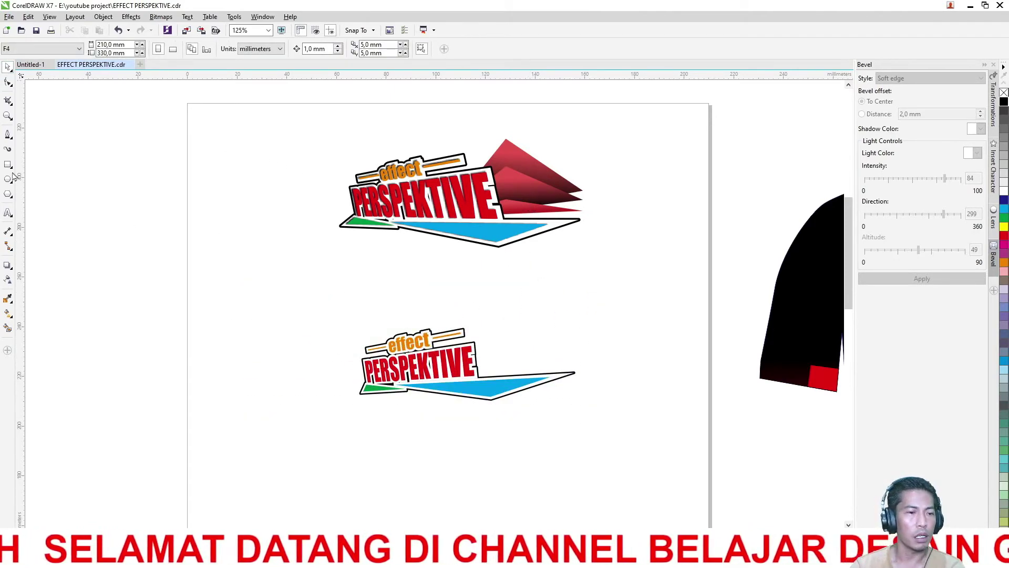
Draw a closed flat triangle about 36 mm wide and 5 mm high just above the blue triangle's long tip, right of the lettering.
click(9, 135)
scroll(498, 367, up, 2)
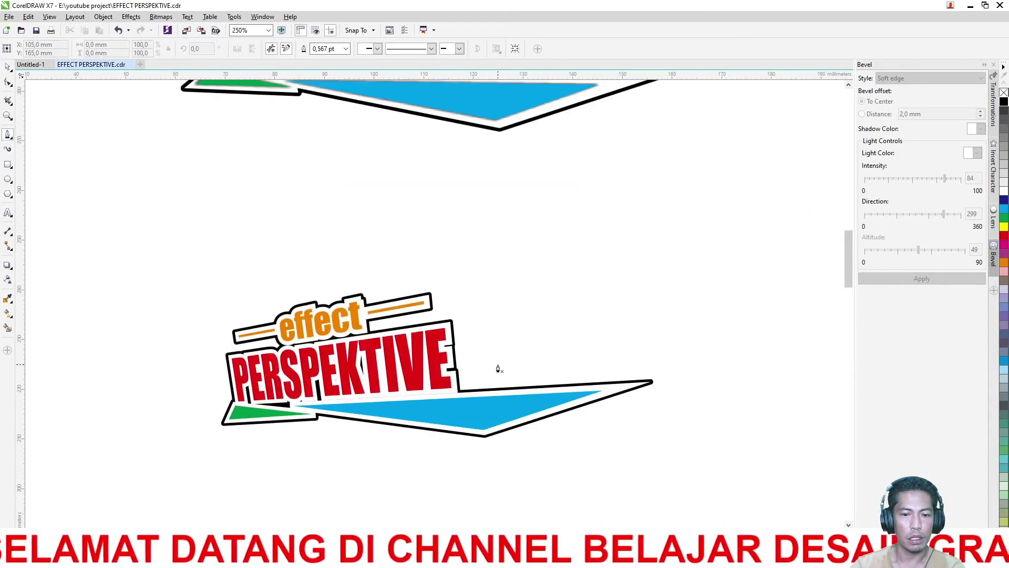
click(473, 375)
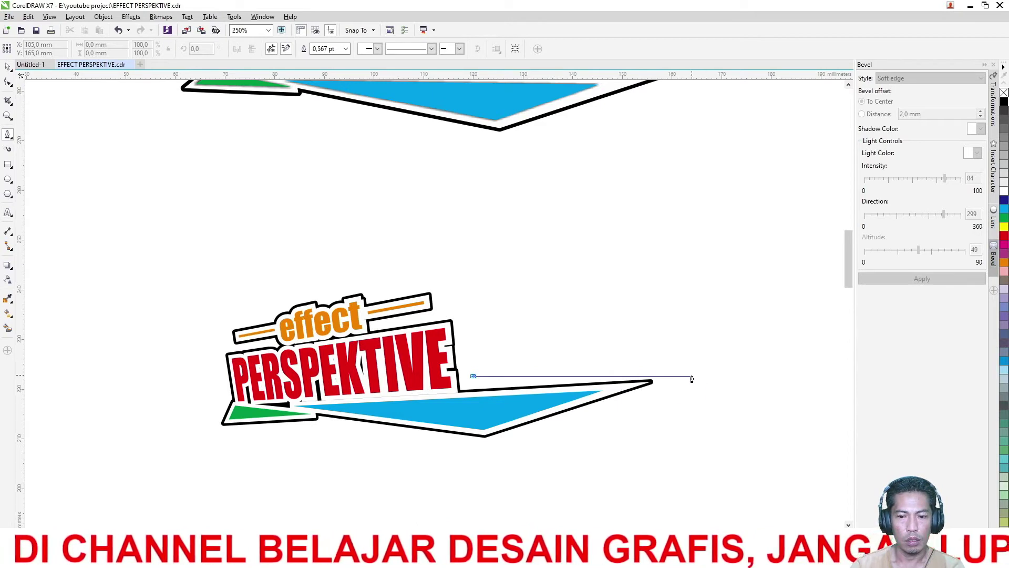
click(654, 380)
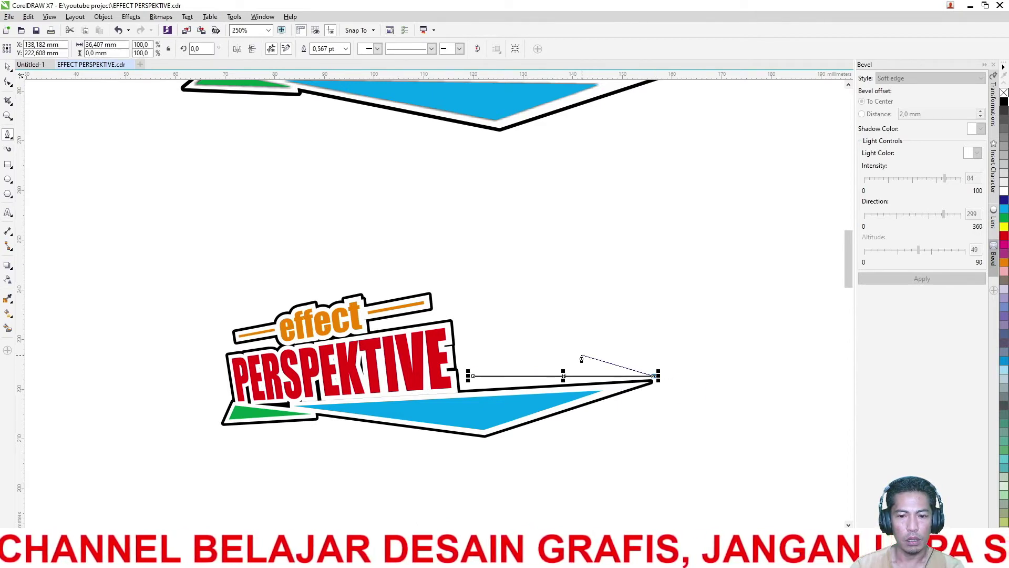
click(551, 353)
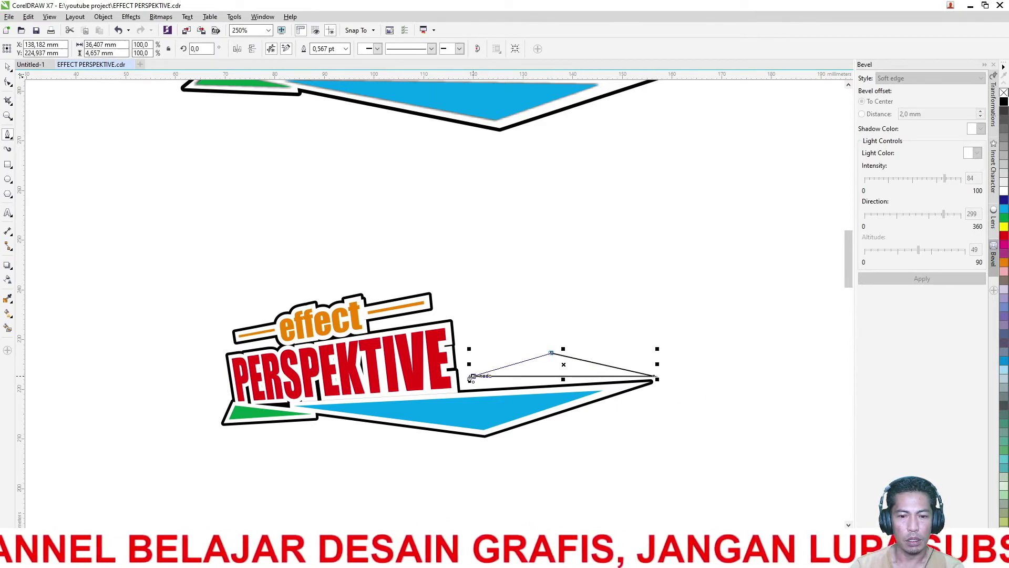
click(472, 376)
key(space)
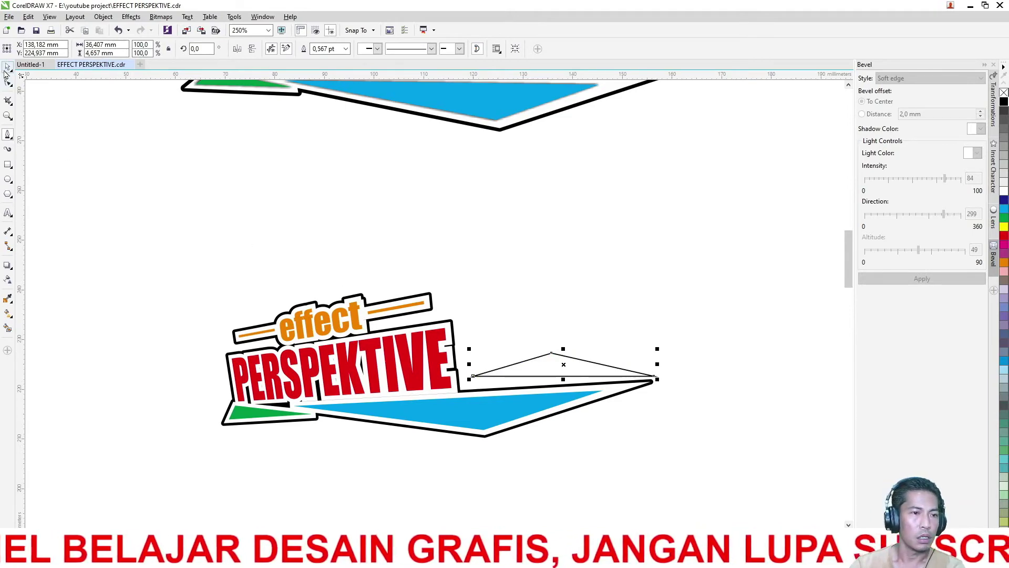
scroll(558, 364, up, 1)
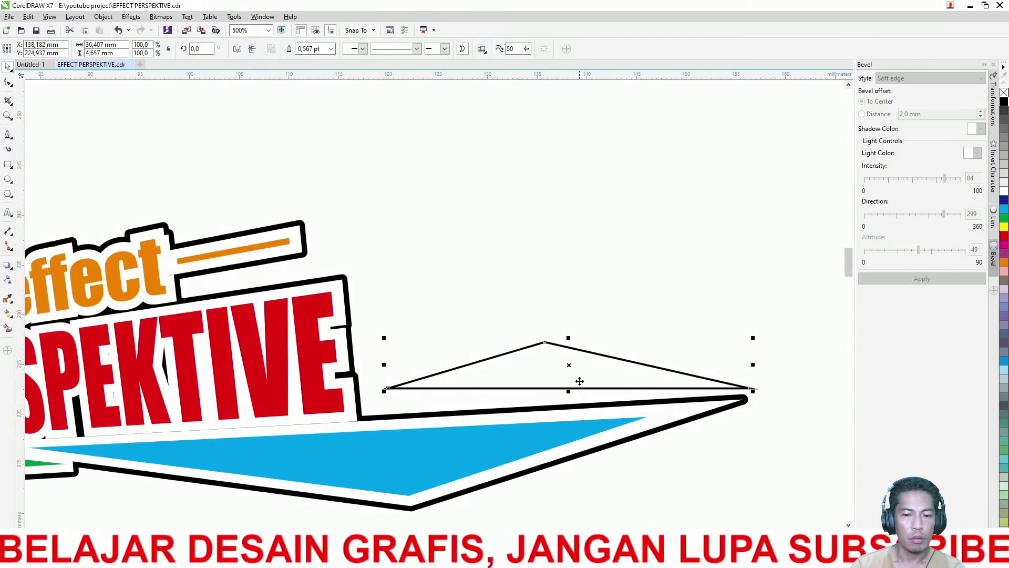
scroll(580, 396, up, 1)
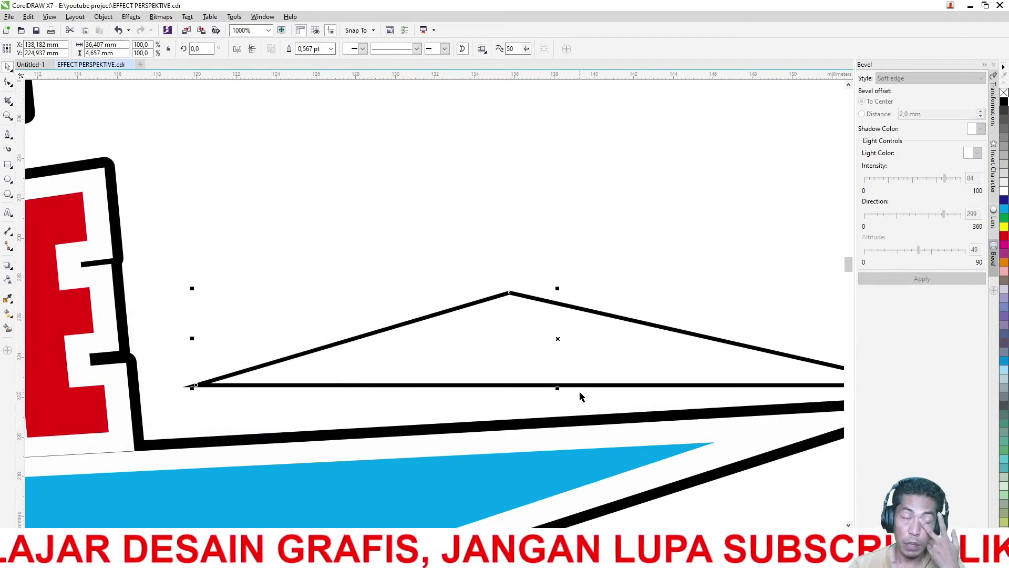